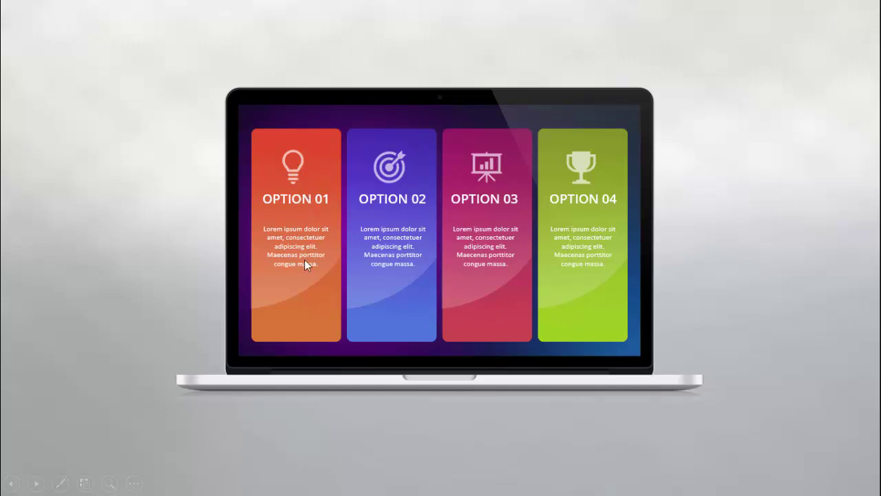
# Step: Advance the slideshow to preview the laptop slide's Morph transition
pyautogui.click(776, 274)
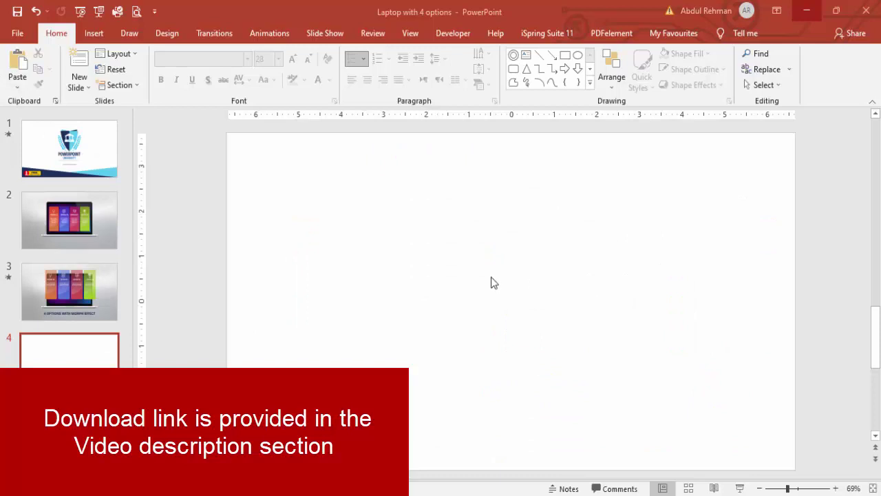
# Step: Search online pictures for 'laptop transparent' and tick the purple-screen laptop image
pyautogui.click(93, 33)
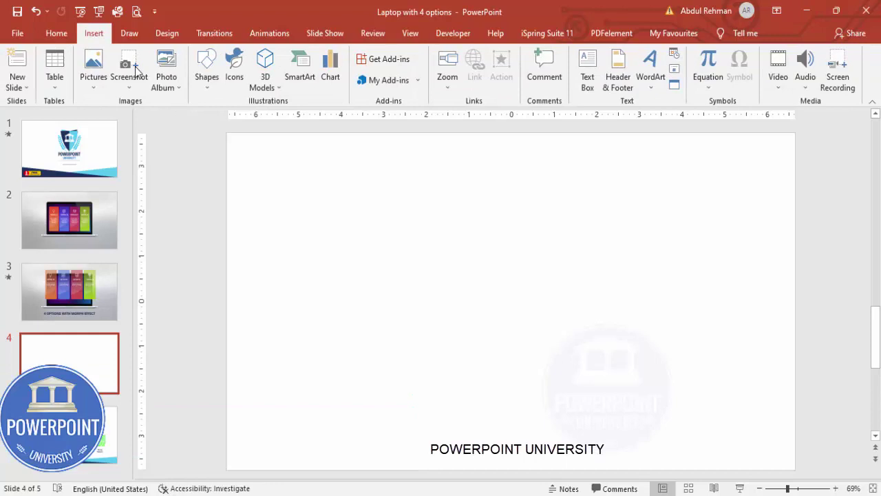
pyautogui.click(95, 77)
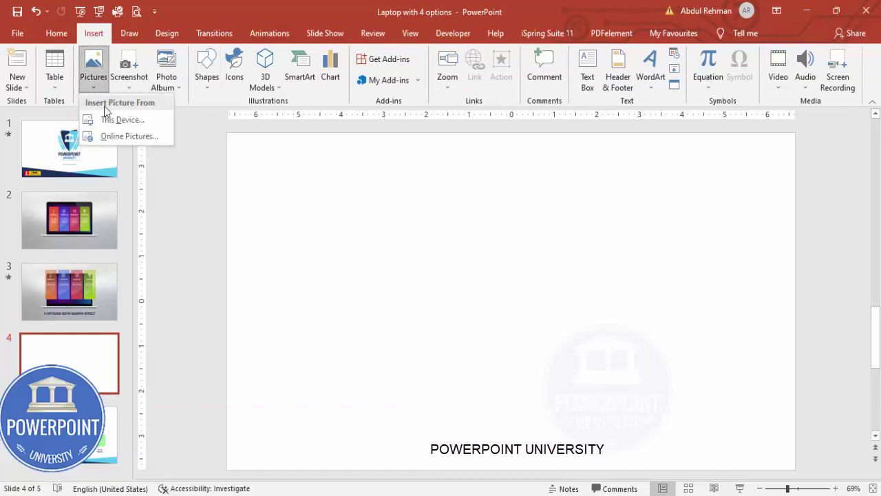
pyautogui.click(134, 137)
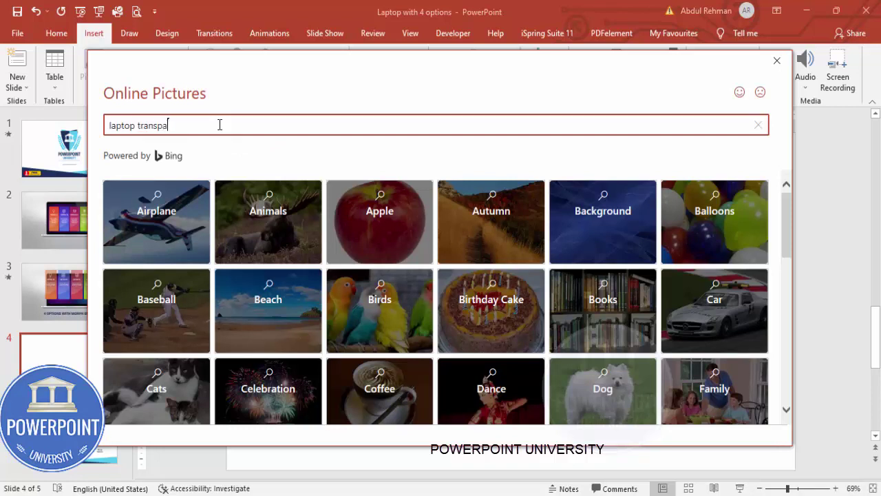
pyautogui.press('Return')
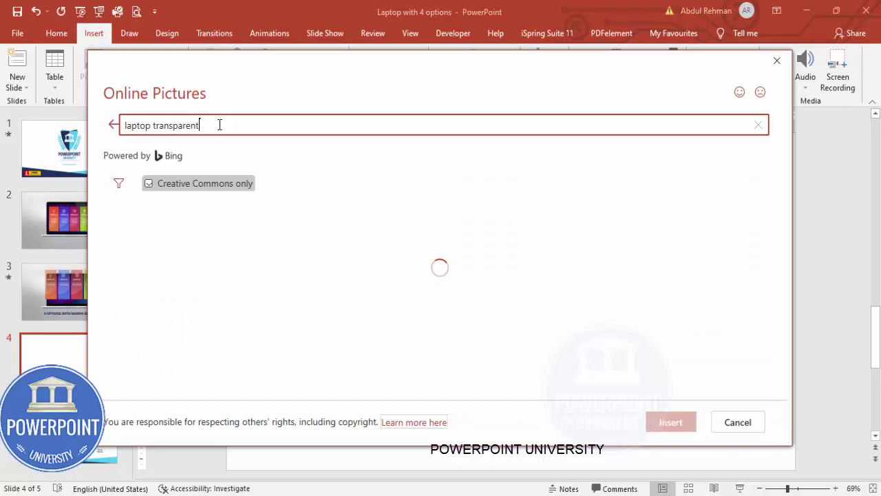
pyautogui.scroll(-3, 336, 265)
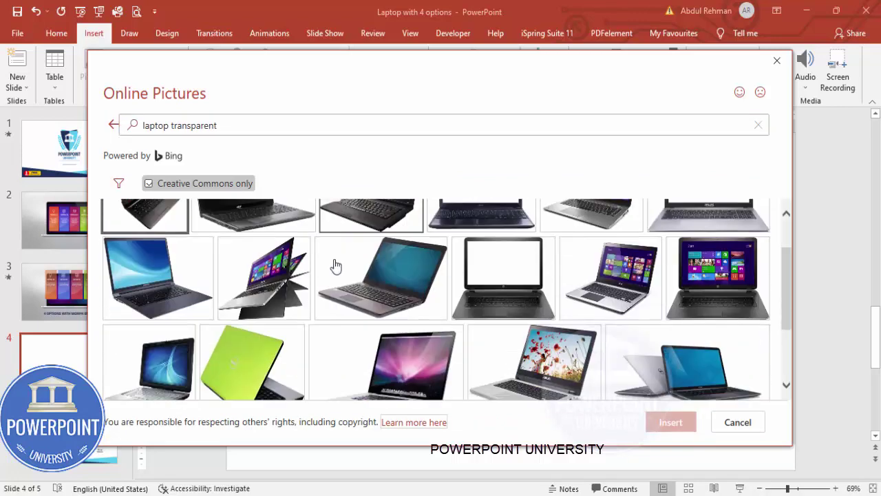
pyautogui.scroll(-5, 335, 265)
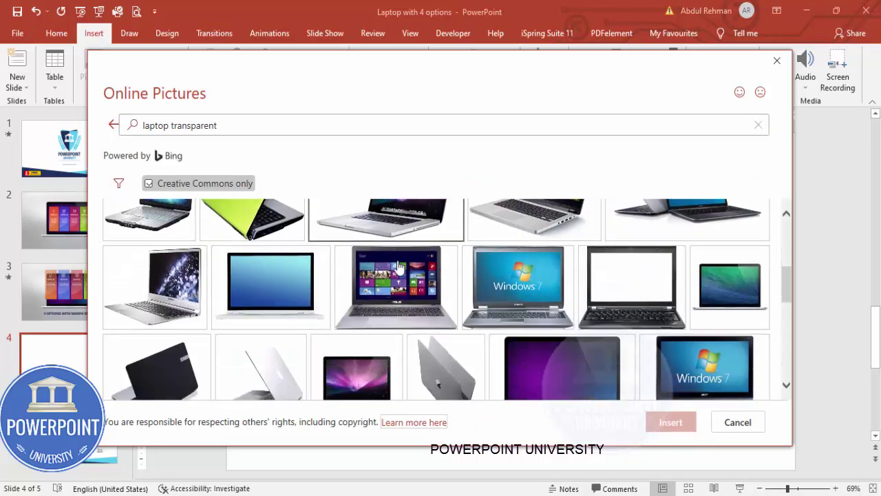
pyautogui.click(548, 334)
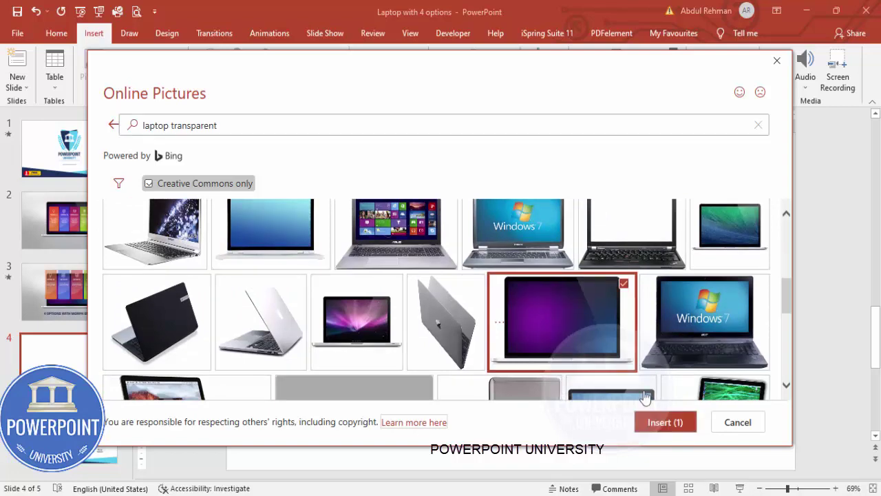
# Step: Insert the purple-screen laptop picture and delete its attribution caption
pyautogui.click(666, 422)
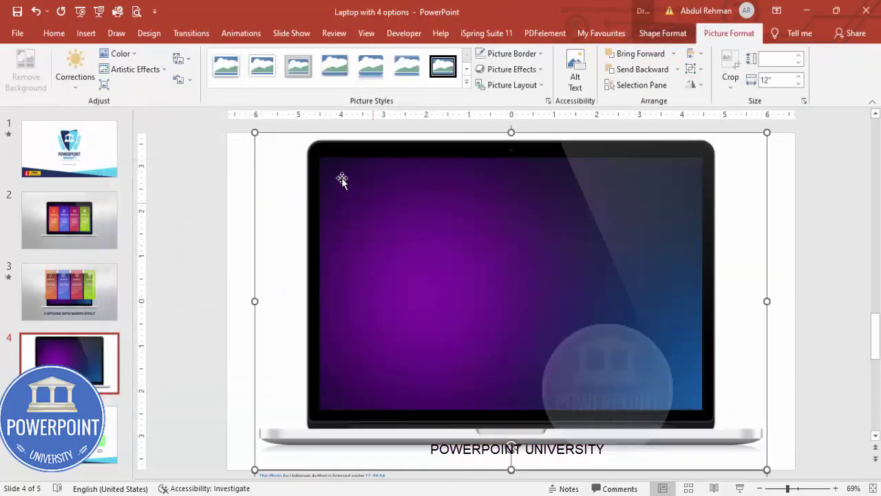
pyautogui.click(240, 301)
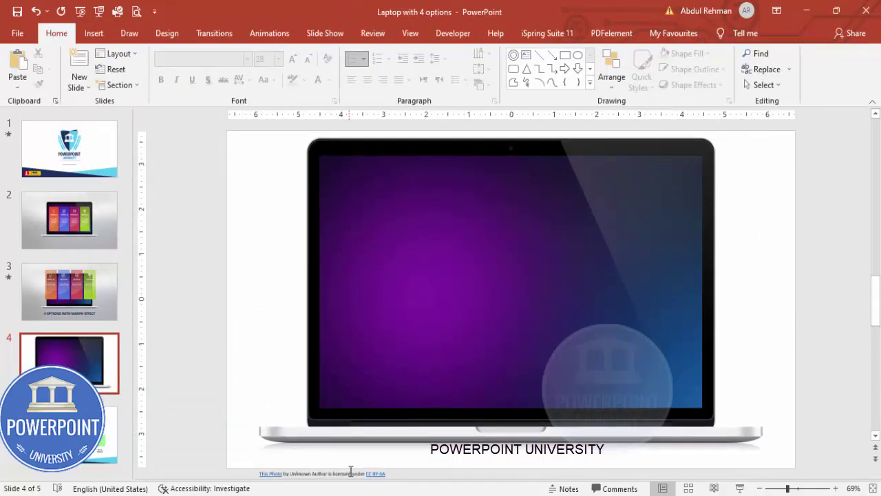
pyautogui.click(374, 467)
pyautogui.press('Delete')
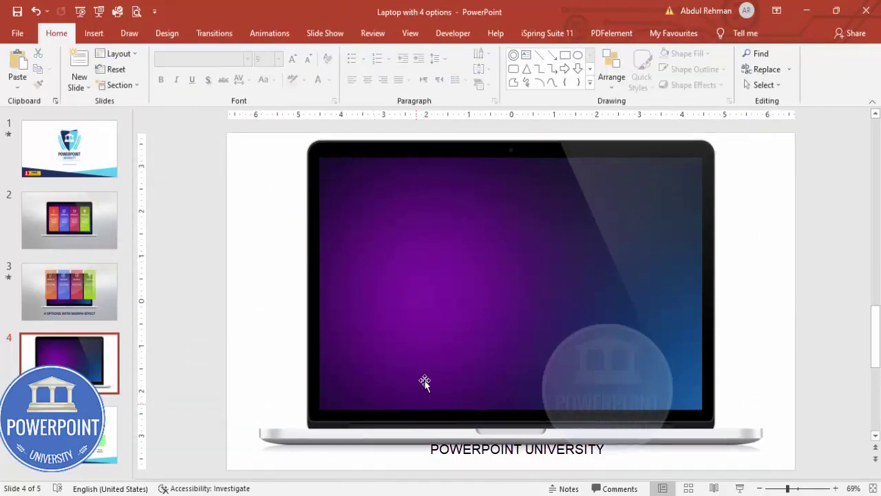
# Step: Resize the laptop picture to about 5.63" by 9" using its corner handles
pyautogui.click(419, 379)
pyautogui.moveTo(254, 132); pyautogui.dragTo(404, 229)
pyautogui.moveTo(544, 271); pyautogui.dragTo(469, 236)
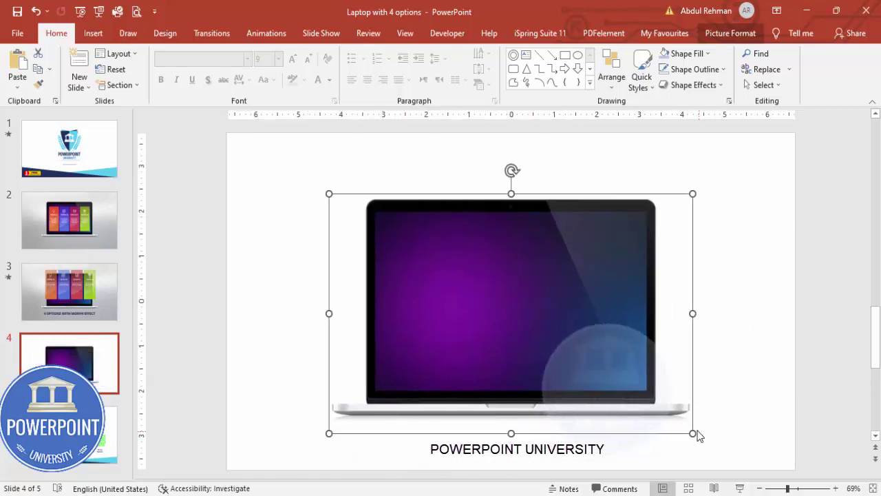
pyautogui.moveTo(690, 430); pyautogui.dragTo(698, 436)
pyautogui.click(716, 399)
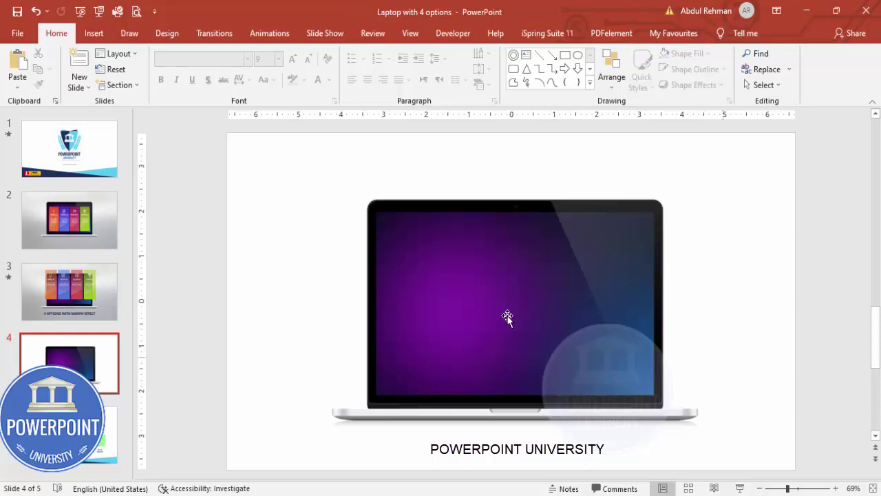
pyautogui.click(407, 274)
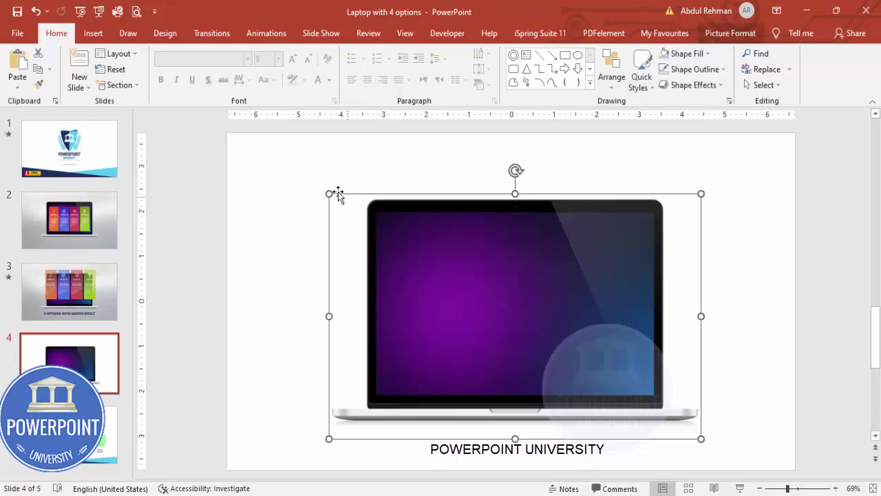
pyautogui.moveTo(328, 191); pyautogui.dragTo(317, 185)
pyautogui.click(712, 220)
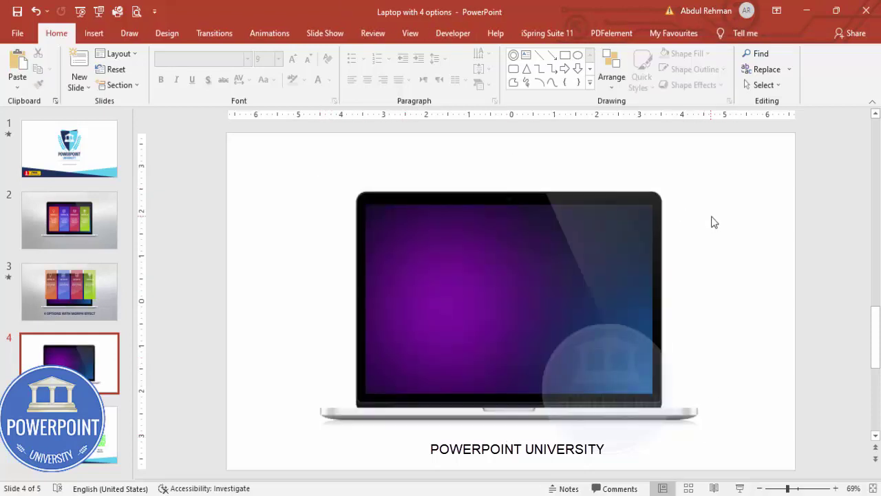
pyautogui.click(689, 203)
# Step: Align the laptop picture to the slide's center and middle
pyautogui.click(705, 35)
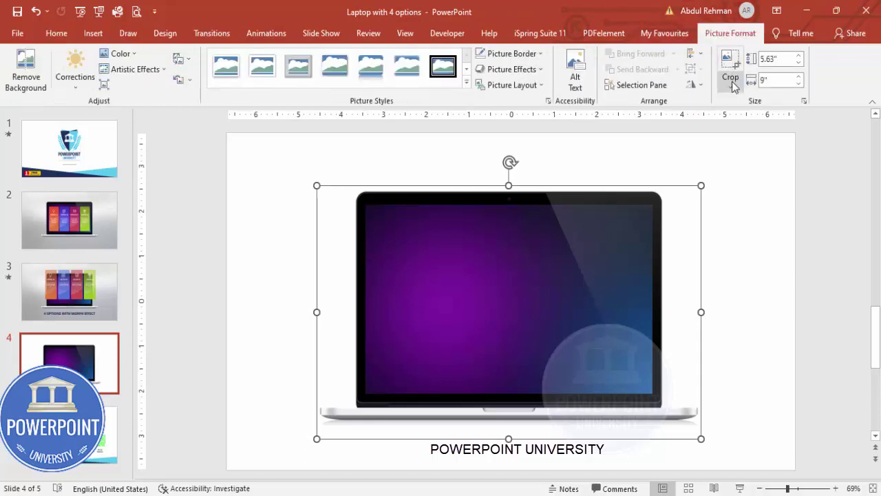
pyautogui.click(695, 55)
pyautogui.click(726, 87)
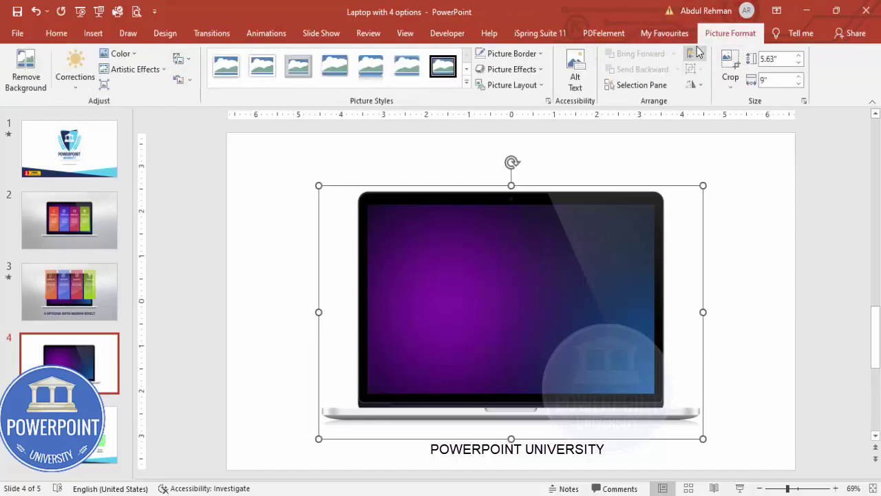
pyautogui.click(696, 55)
pyautogui.click(737, 138)
pyautogui.click(739, 224)
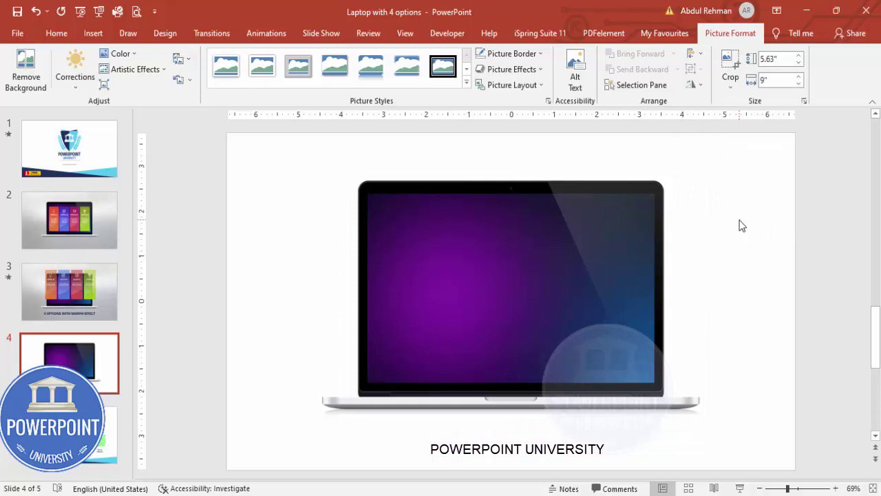
pyautogui.click(93, 33)
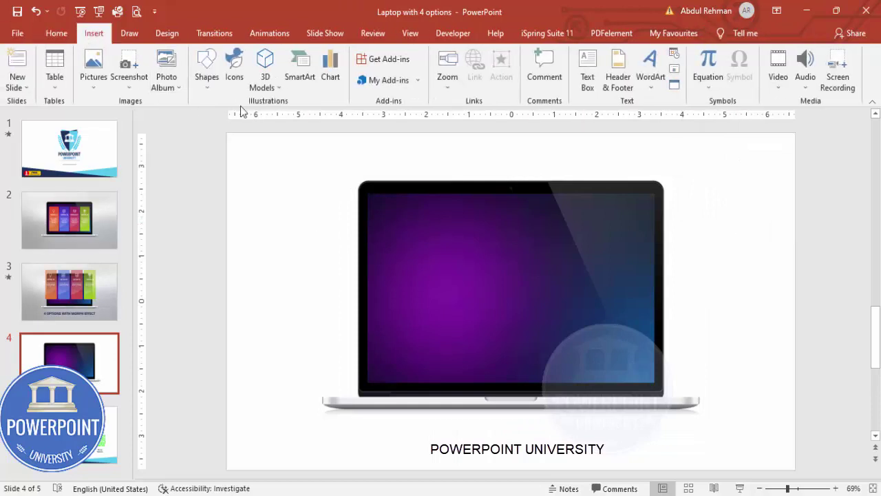
# Step: Draw a blue rounded rectangle 3.94" tall on the laptop screen with less-rounded corners
pyautogui.click(207, 77)
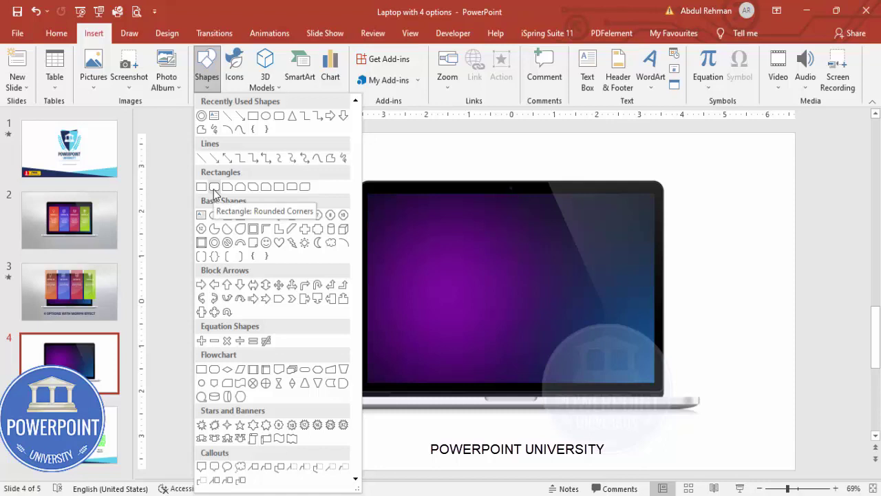
pyautogui.click(214, 186)
pyautogui.moveTo(383, 160); pyautogui.dragTo(471, 369)
pyautogui.moveTo(427, 159); pyautogui.dragTo(425, 199)
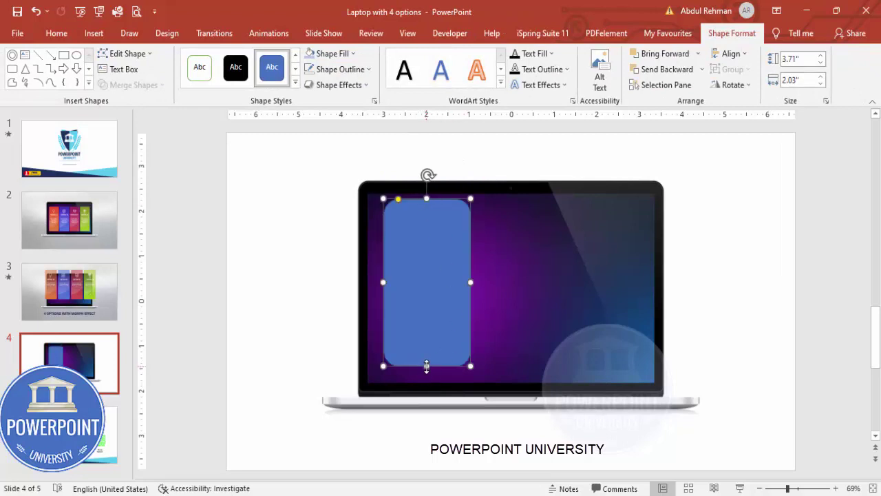
pyautogui.moveTo(426, 366); pyautogui.dragTo(426, 375)
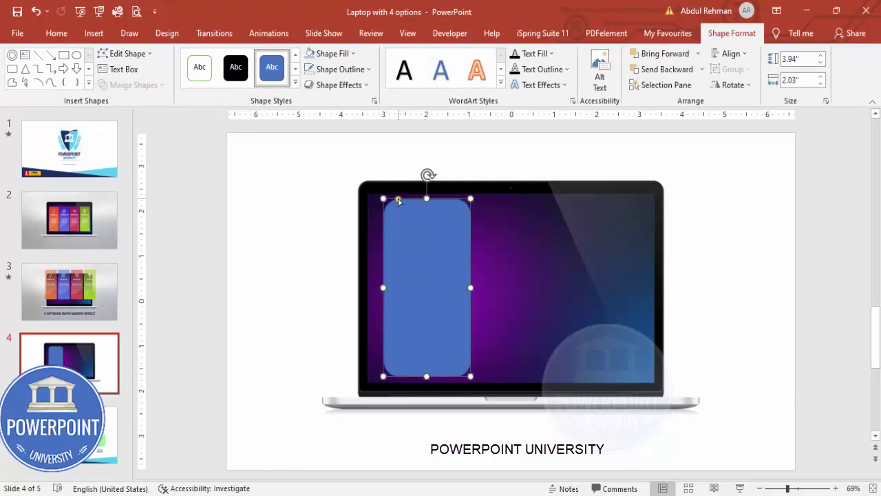
pyautogui.moveTo(398, 200); pyautogui.dragTo(392, 199)
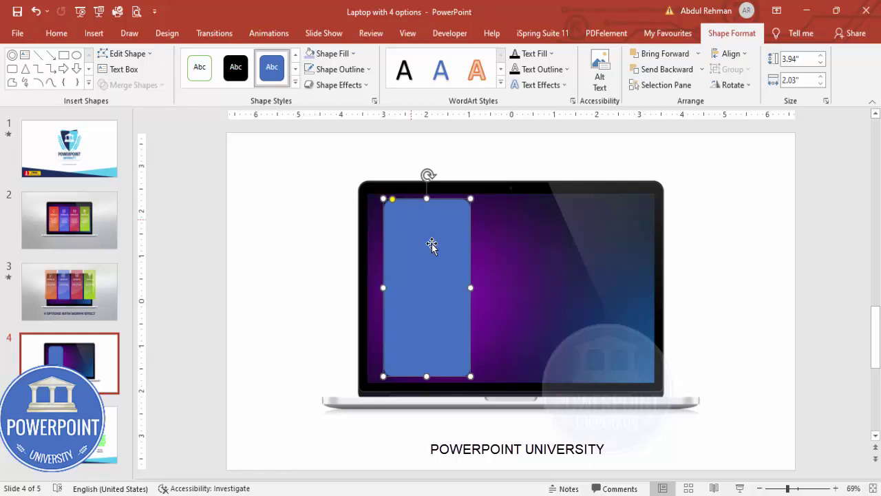
pyautogui.moveTo(432, 246); pyautogui.dragTo(426, 249)
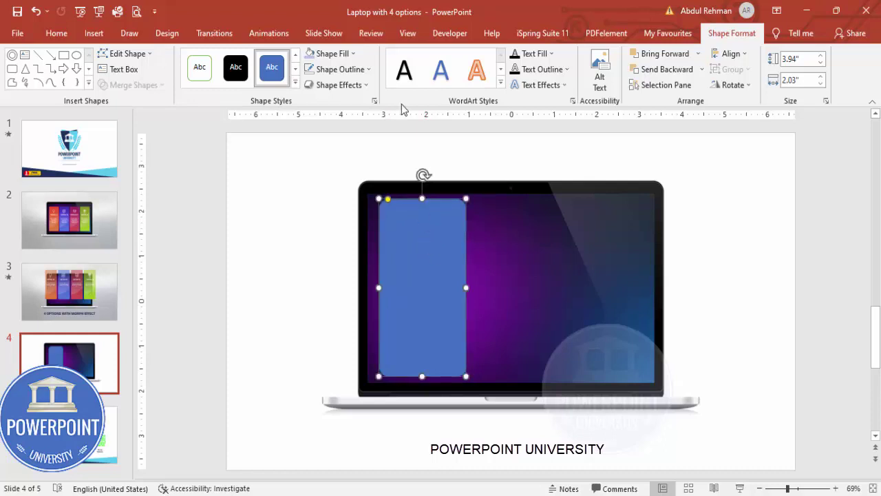
# Step: Remove the rectangle's outline and Ctrl-drag a copy beside it
pyautogui.click(358, 69)
pyautogui.click(346, 216)
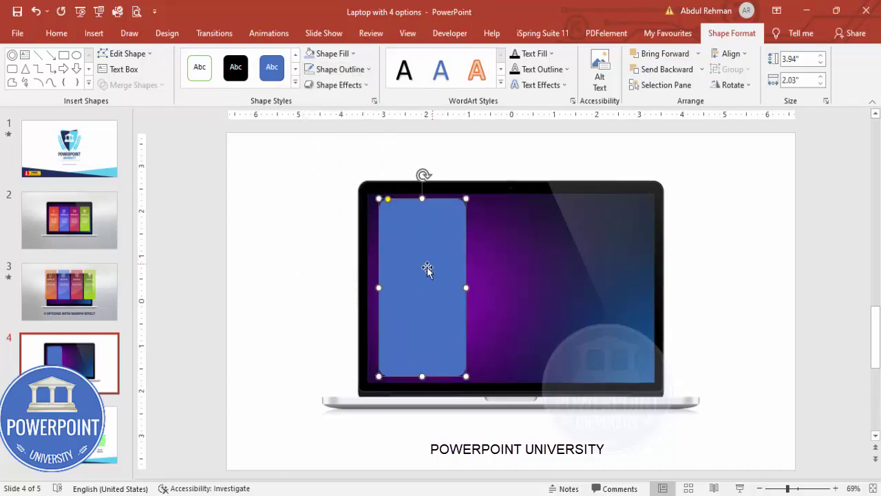
pyautogui.moveTo(429, 267); pyautogui.dragTo(680, 275)
# Step: Group all four cards with Ctrl+G and resize the group to 3.64" by 6.35" inside the screen
pyautogui.keyDown('shift'); pyautogui.click(423, 274); pyautogui.keyUp('shift')
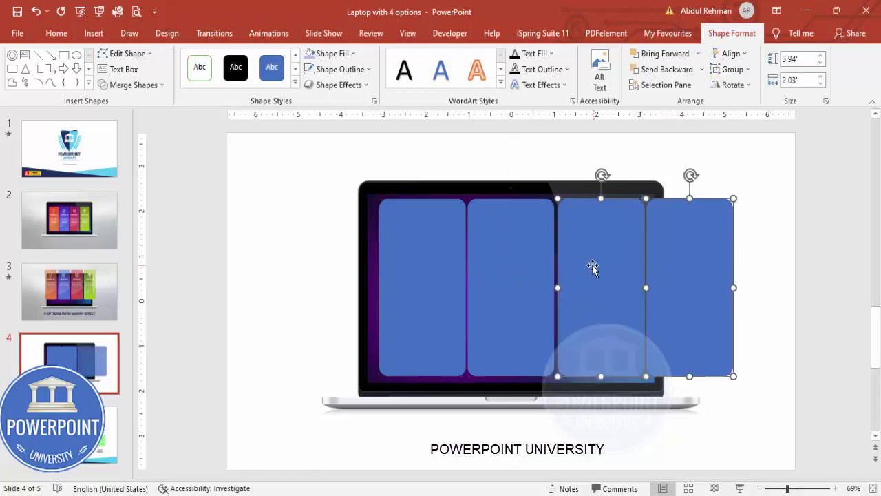
pyautogui.keyDown('shift'); pyautogui.click(511, 260); pyautogui.keyUp('shift')
pyautogui.keyDown('shift'); pyautogui.click(438, 257); pyautogui.keyUp('shift')
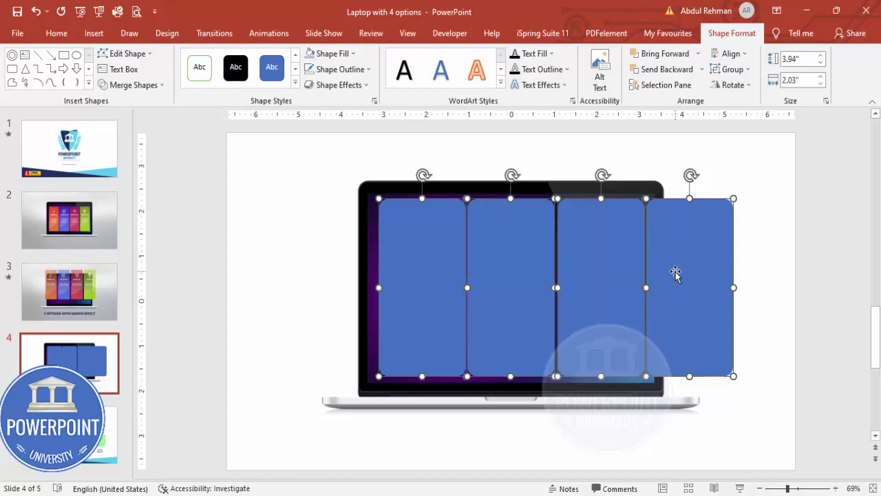
pyautogui.hotkey('ctrl', 'g')
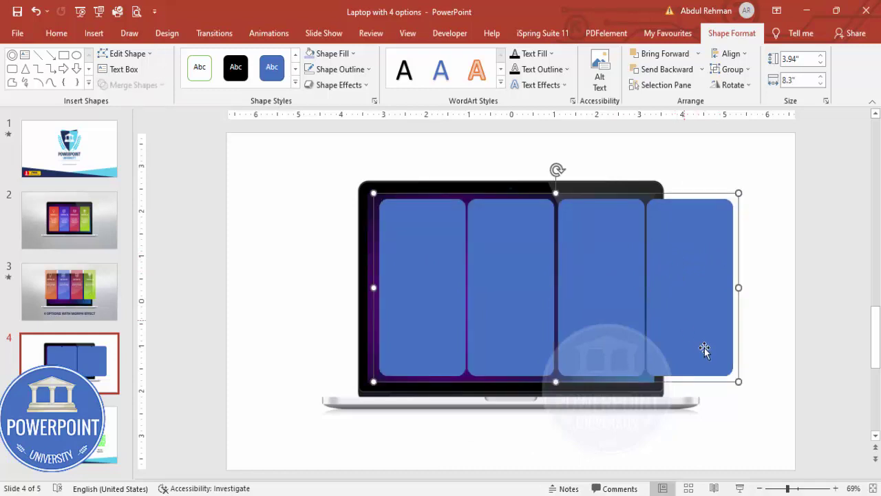
pyautogui.moveTo(738, 382); pyautogui.dragTo(590, 335)
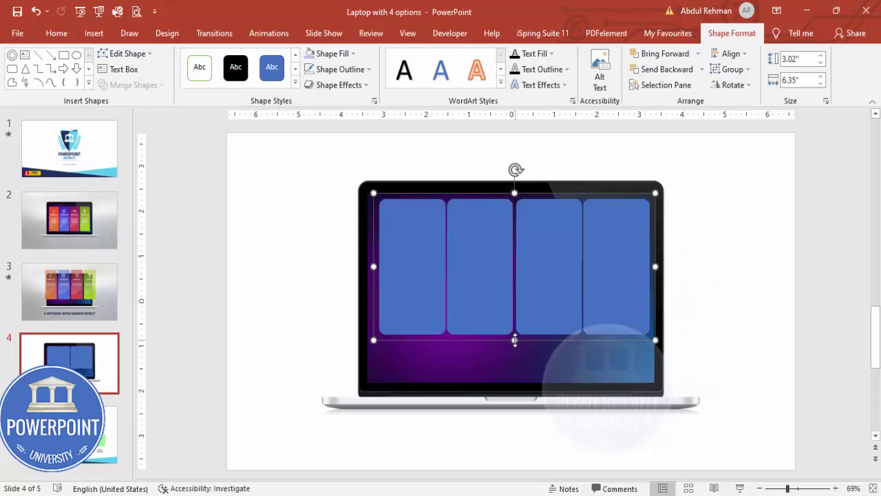
pyautogui.moveTo(515, 340); pyautogui.dragTo(515, 367)
# Step: Ungroup the blue panels and distribute them horizontally
pyautogui.rightClick(557, 308)
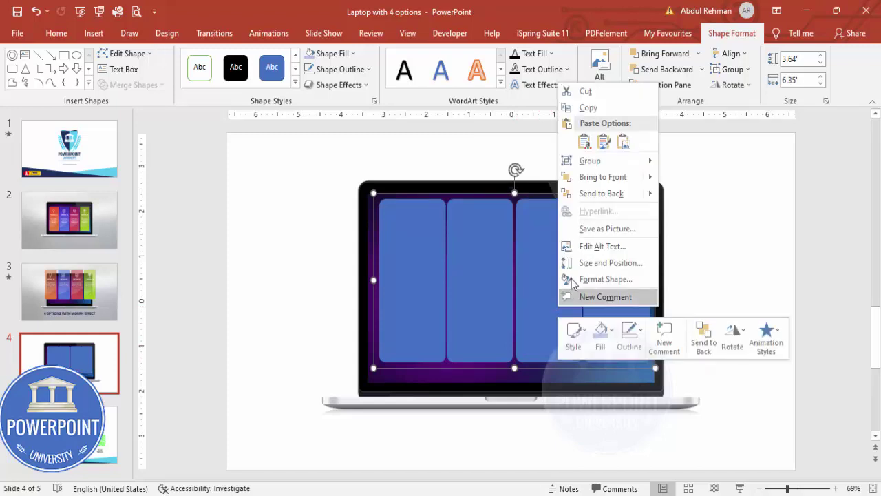
pyautogui.moveTo(606, 163)
pyautogui.click(693, 198)
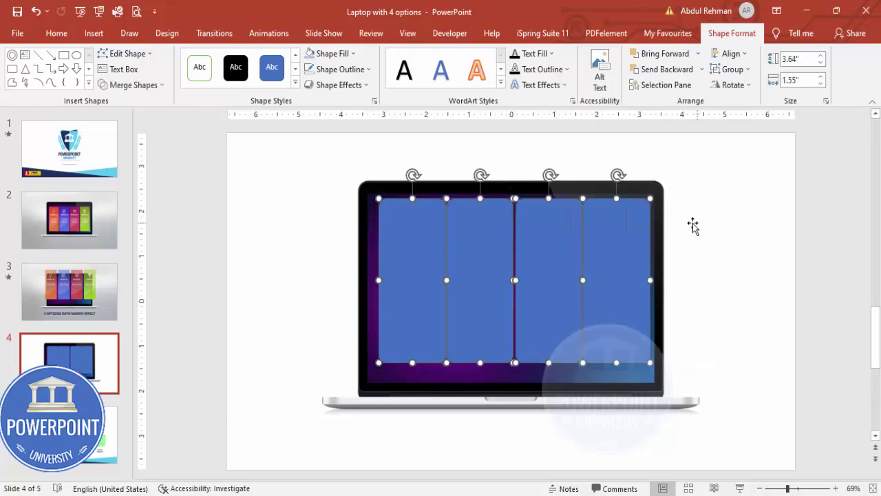
pyautogui.click(732, 55)
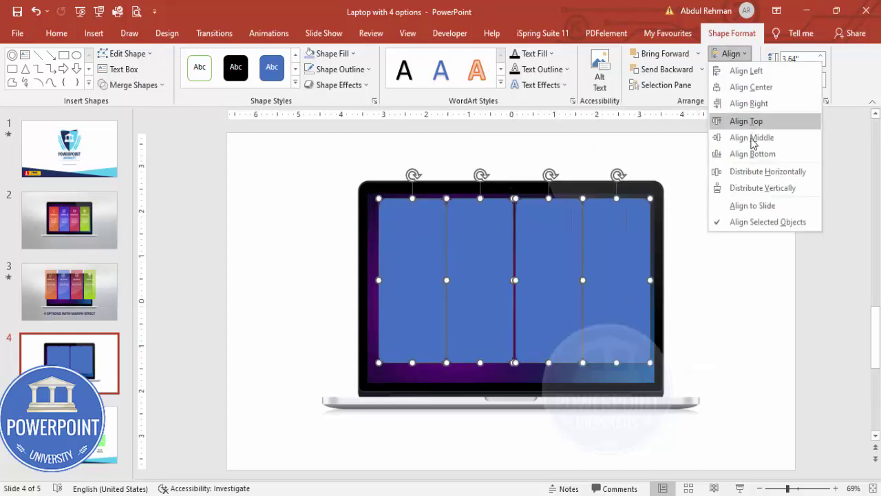
pyautogui.click(764, 174)
pyautogui.click(730, 214)
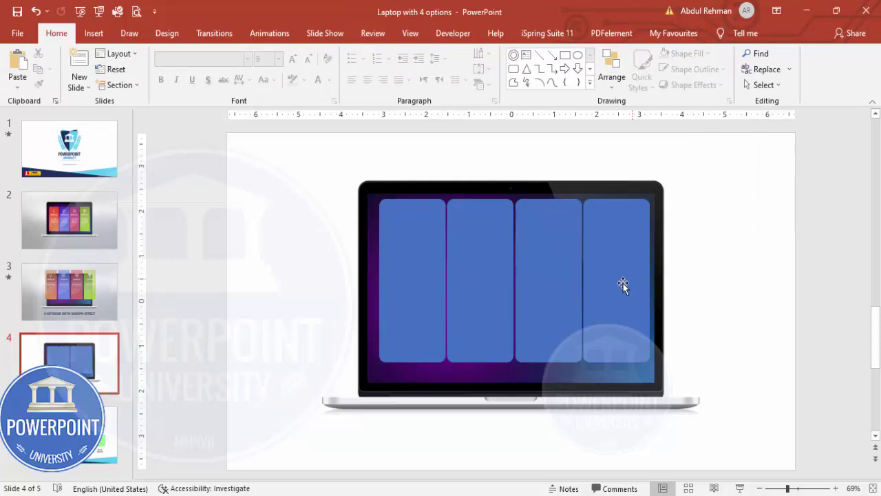
# Step: Nudge the first panel left, then select all four and distribute them horizontally again
pyautogui.click(415, 271)
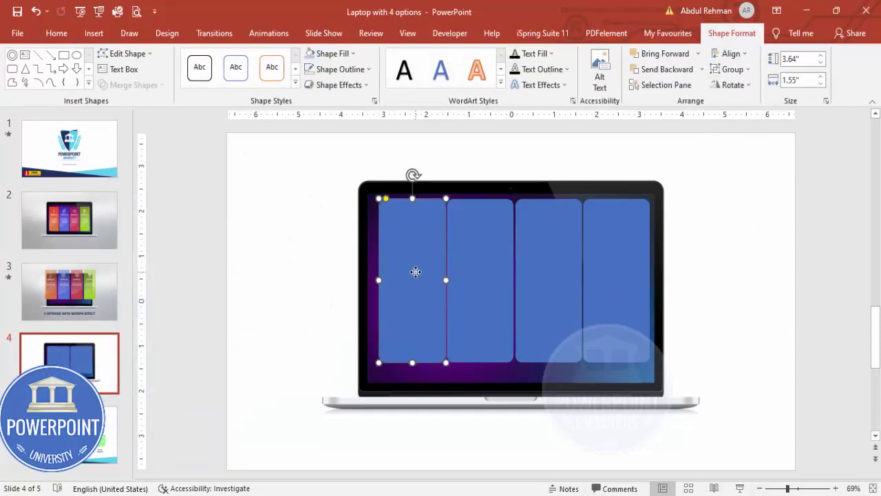
pyautogui.press('Left')
pyautogui.press('Left')
pyautogui.press('Left')
pyautogui.press('Left')
pyautogui.moveTo(526, 281); pyautogui.dragTo(517, 274)
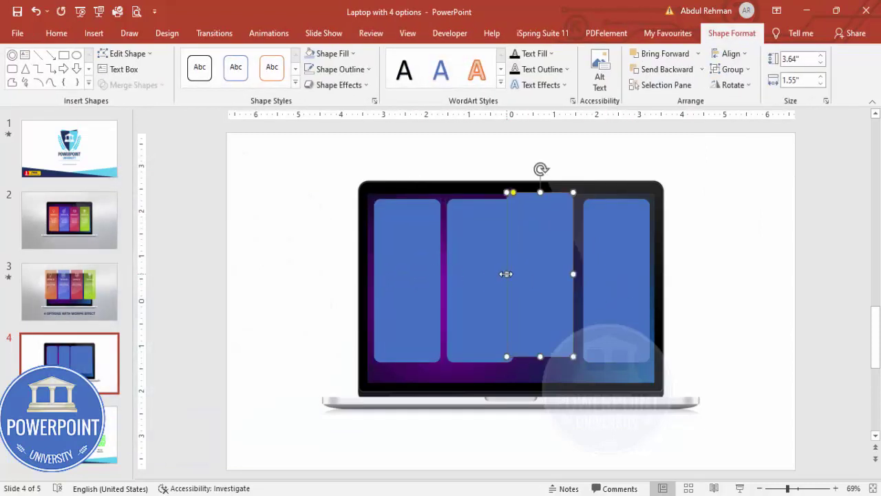
pyautogui.hotkey('ctrl', 'z')
pyautogui.click(418, 276)
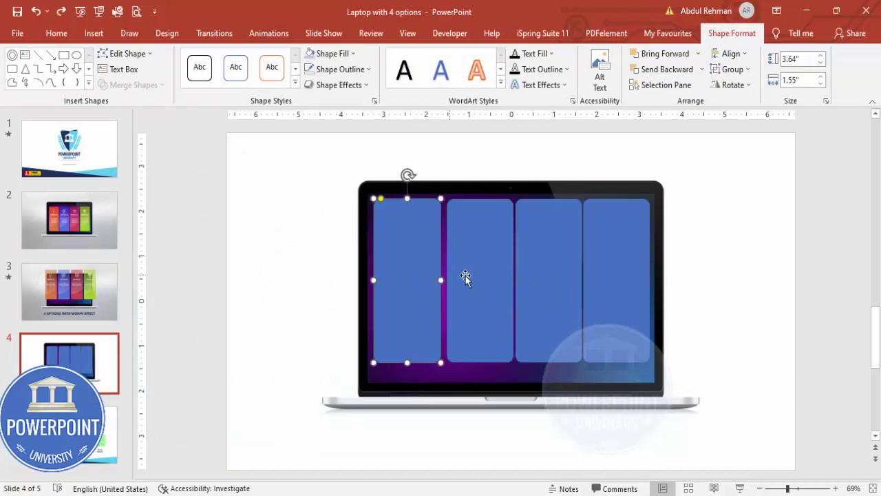
pyautogui.keyDown('shift'); pyautogui.click(474, 275); pyautogui.keyUp('shift')
pyautogui.keyDown('shift'); pyautogui.click(552, 276); pyautogui.keyUp('shift')
pyautogui.keyDown('shift'); pyautogui.click(625, 264); pyautogui.keyUp('shift')
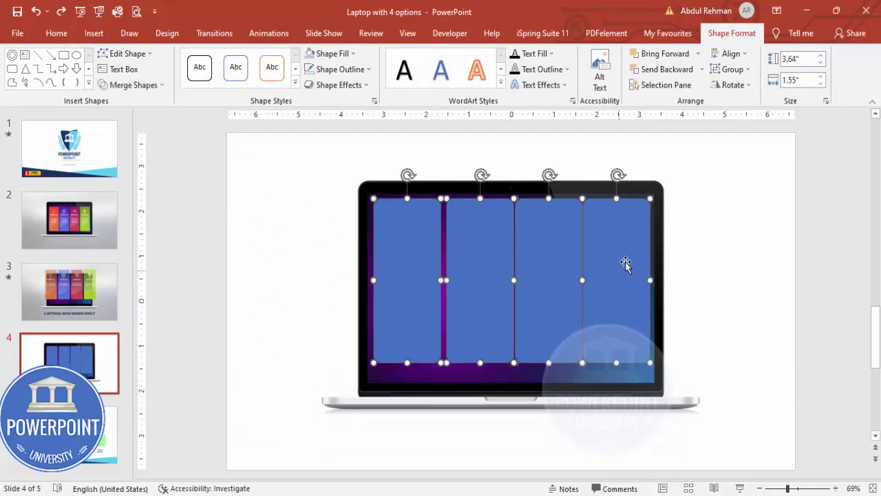
pyautogui.click(730, 53)
pyautogui.click(768, 171)
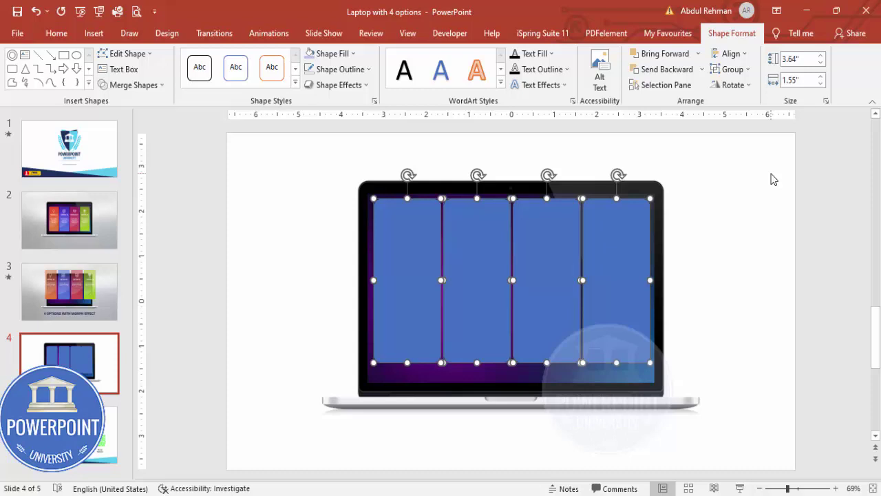
pyautogui.click(717, 229)
pyautogui.click(583, 313)
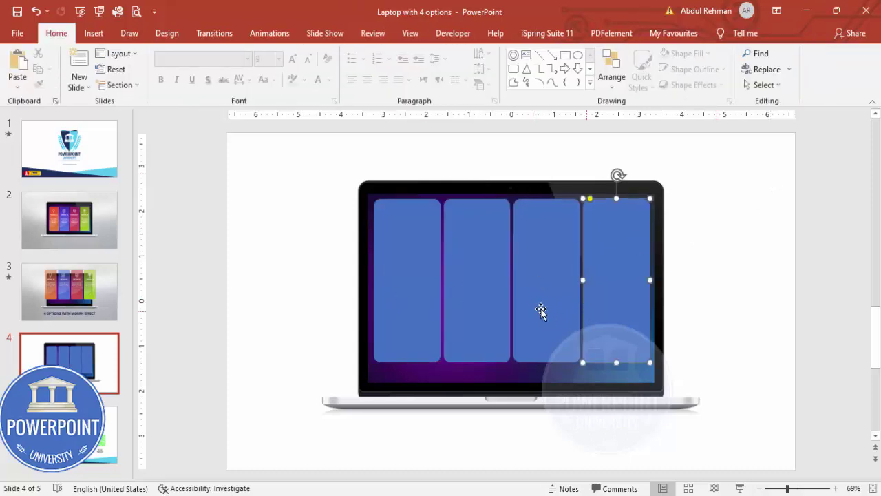
# Step: Nudge all four panels slightly down
pyautogui.keyDown('shift'); pyautogui.click(537, 308); pyautogui.keyUp('shift')
pyautogui.keyDown('shift'); pyautogui.click(489, 303); pyautogui.keyUp('shift')
pyautogui.keyDown('shift'); pyautogui.click(418, 287); pyautogui.keyUp('shift')
pyautogui.press('Down')
pyautogui.press('Down')
pyautogui.press('Down')
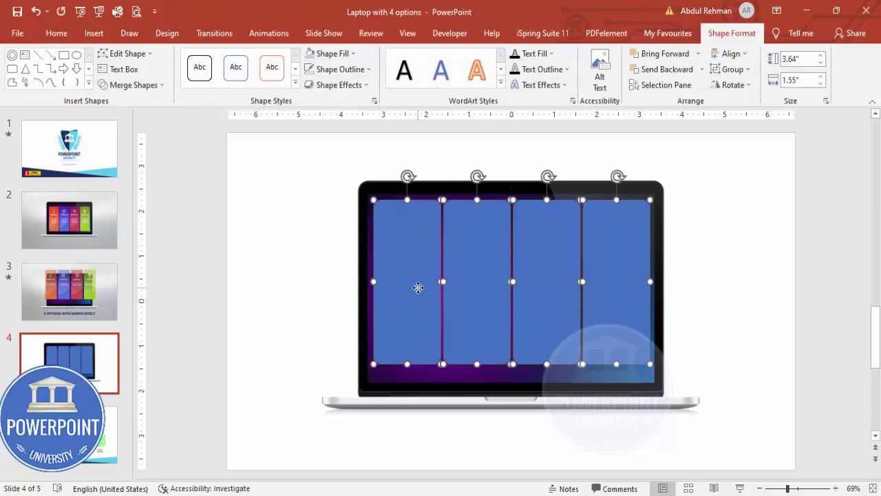
pyautogui.click(288, 232)
# Step: Fill the first panel orange and the second crimson
pyautogui.click(419, 230)
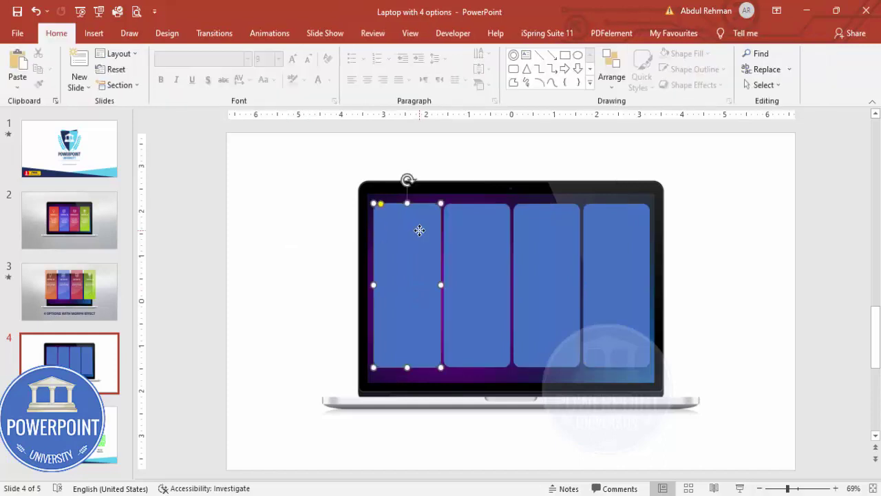
pyautogui.click(344, 54)
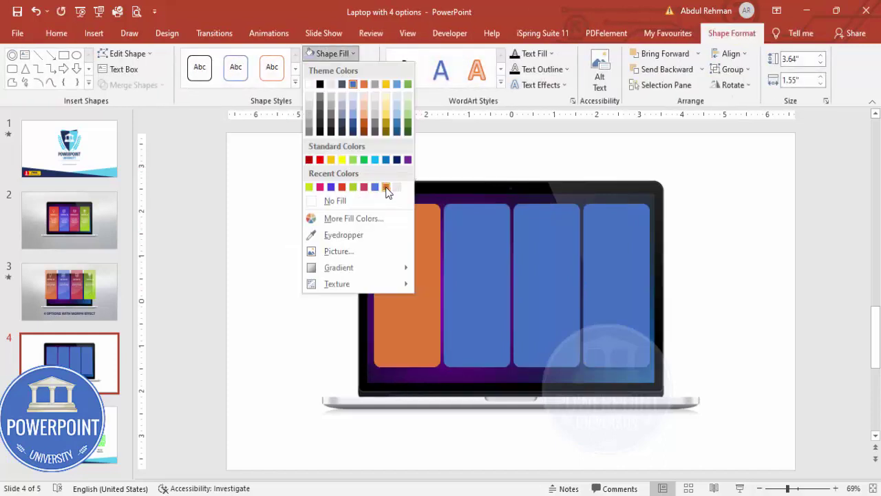
pyautogui.click(386, 191)
pyautogui.click(478, 242)
pyautogui.click(333, 53)
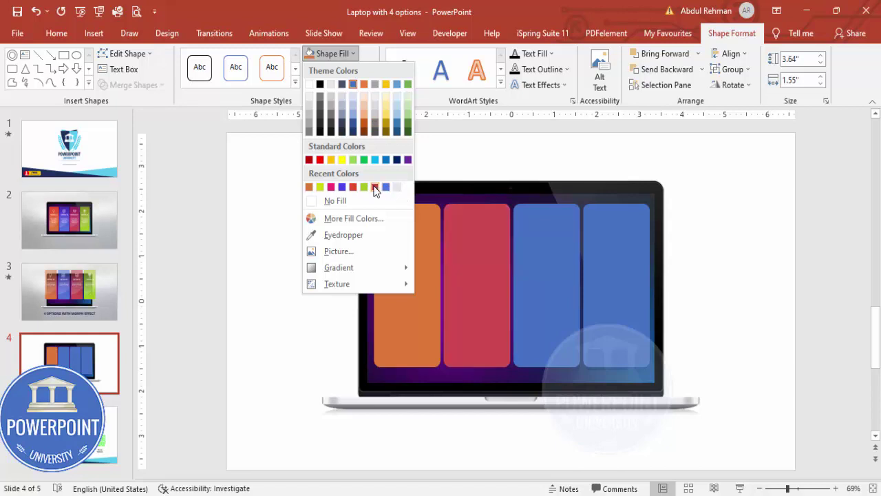
pyautogui.click(375, 187)
# Step: Fill the third panel yellow-green and the fourth green
pyautogui.click(561, 246)
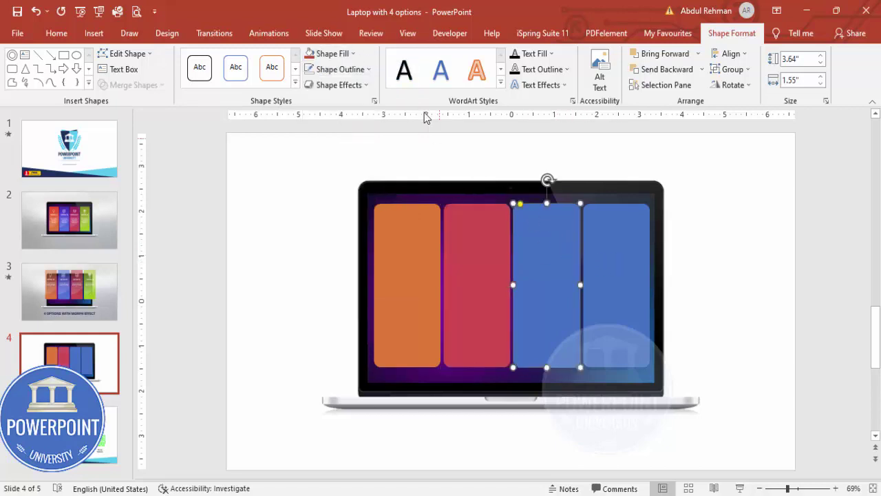
pyautogui.click(333, 54)
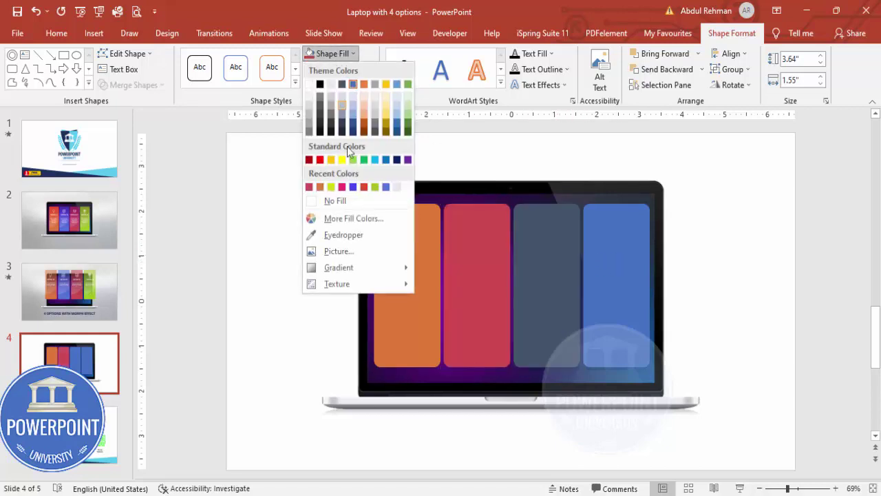
pyautogui.click(331, 188)
pyautogui.click(601, 268)
pyautogui.click(332, 53)
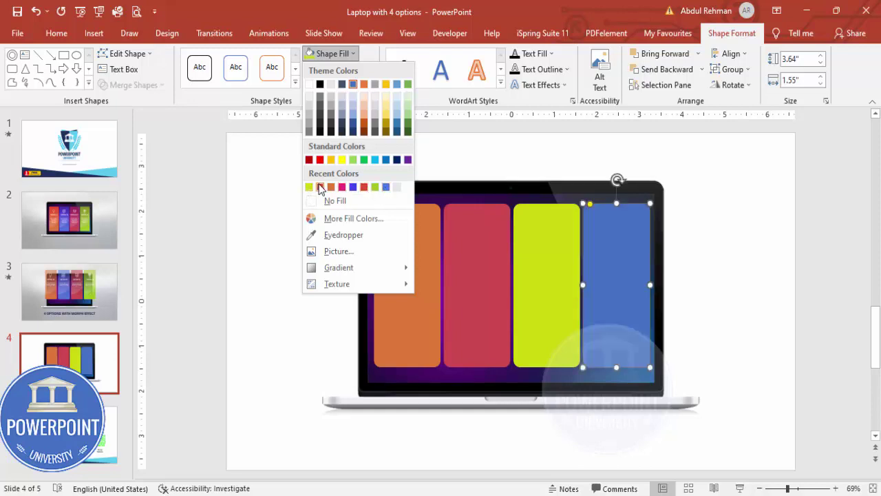
pyautogui.click(363, 160)
pyautogui.click(696, 257)
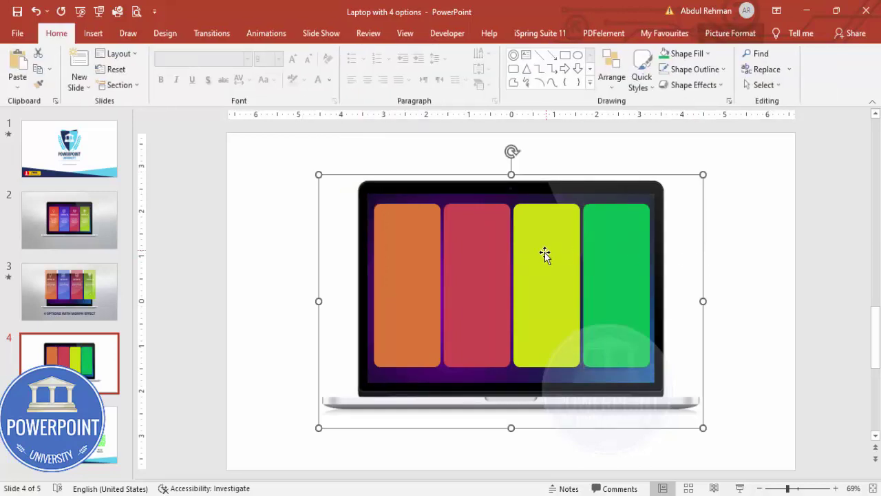
pyautogui.click(724, 257)
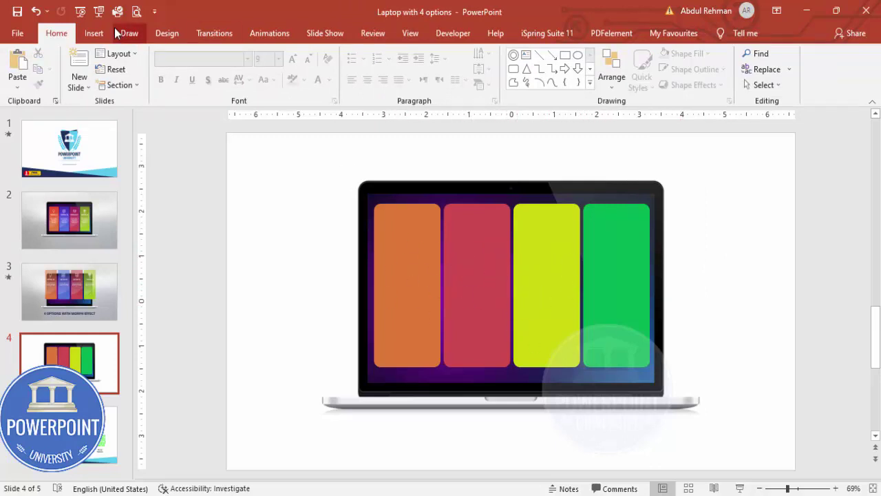
# Step: Insert target, two presentation-chart and lightbulb icons from the icon library
pyautogui.click(93, 33)
pyautogui.click(207, 72)
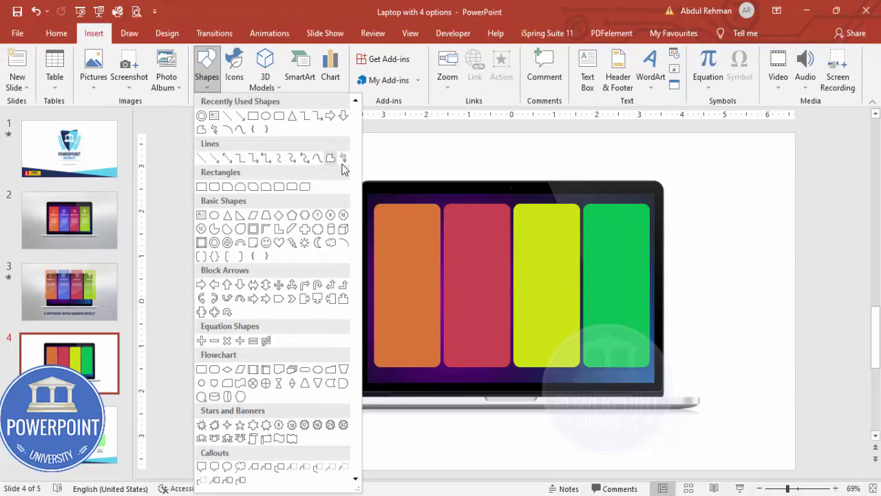
pyautogui.click(234, 80)
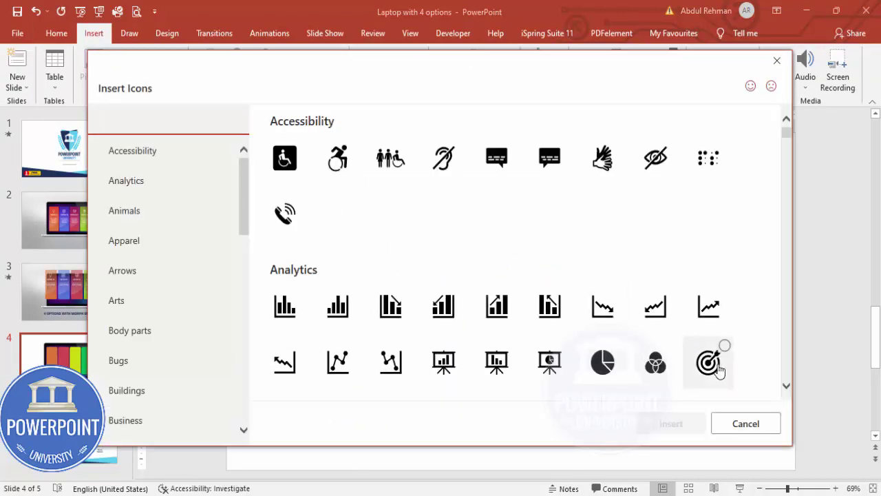
pyautogui.click(716, 364)
pyautogui.click(442, 363)
pyautogui.click(549, 364)
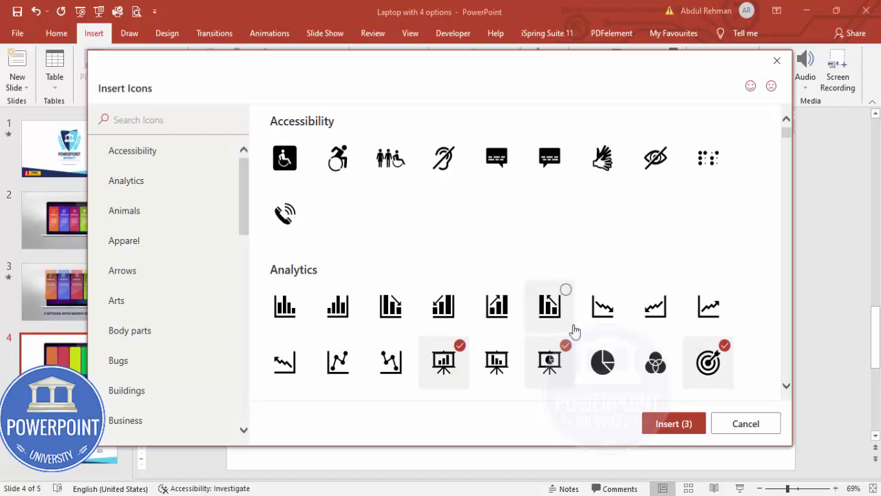
pyautogui.scroll(-1, 578, 344)
pyautogui.click(655, 373)
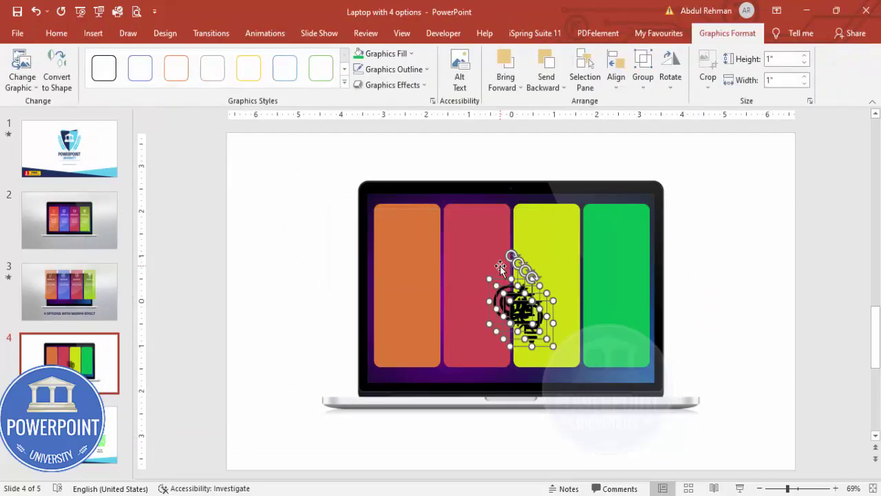
# Step: Move the icons right of the laptop and set their height to 0.6"
pyautogui.moveTo(516, 306); pyautogui.dragTo(692, 223)
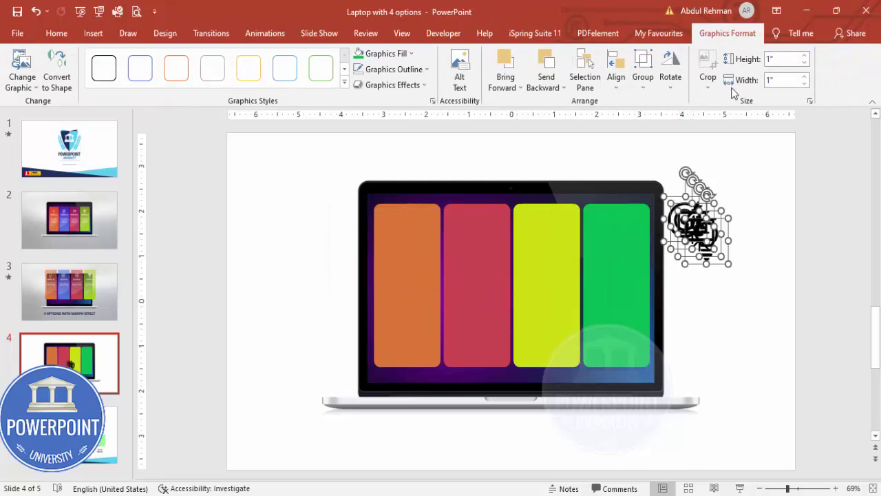
pyautogui.click(789, 59)
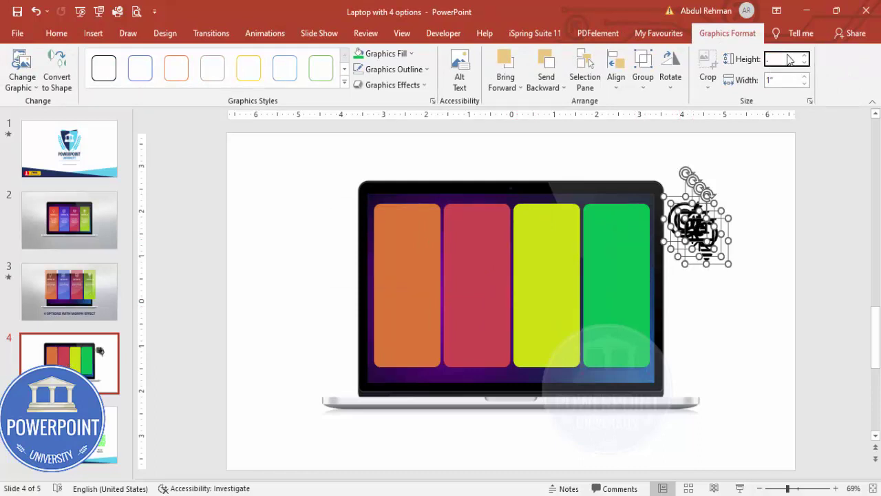
pyautogui.press('Return')
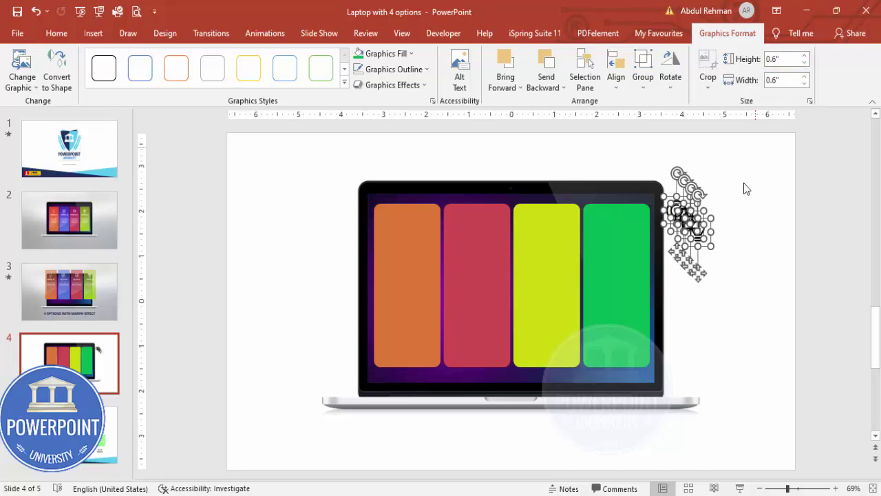
# Step: Place the lightbulb, easel, target and chart-easel icons on the orange, red, yellow and green cards
pyautogui.click(744, 232)
pyautogui.moveTo(692, 236); pyautogui.dragTo(407, 230)
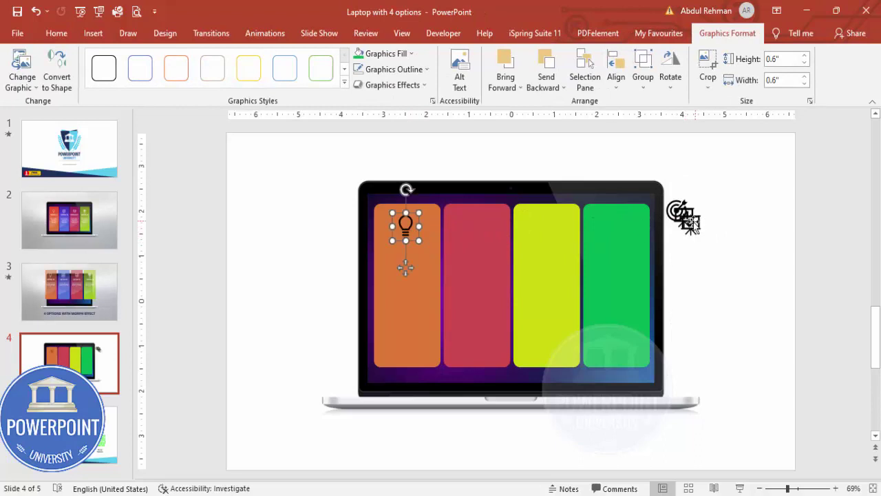
pyautogui.moveTo(685, 215); pyautogui.dragTo(477, 221)
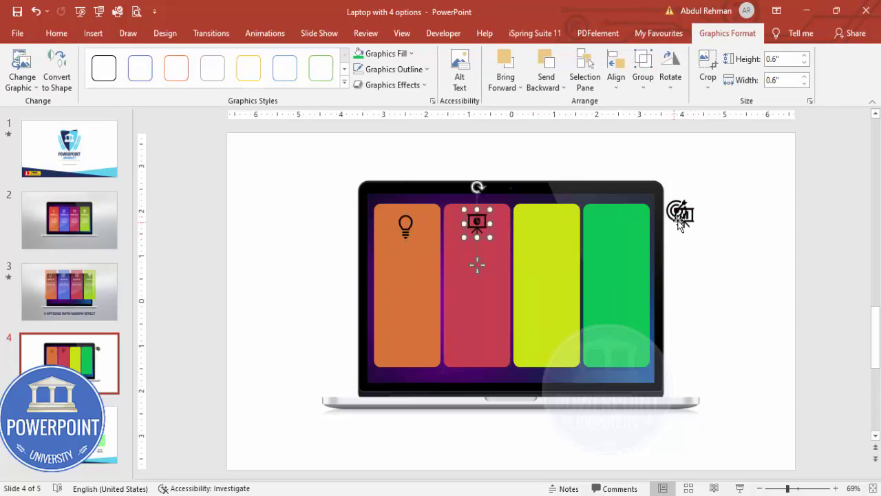
pyautogui.moveTo(680, 220); pyautogui.dragTo(616, 225)
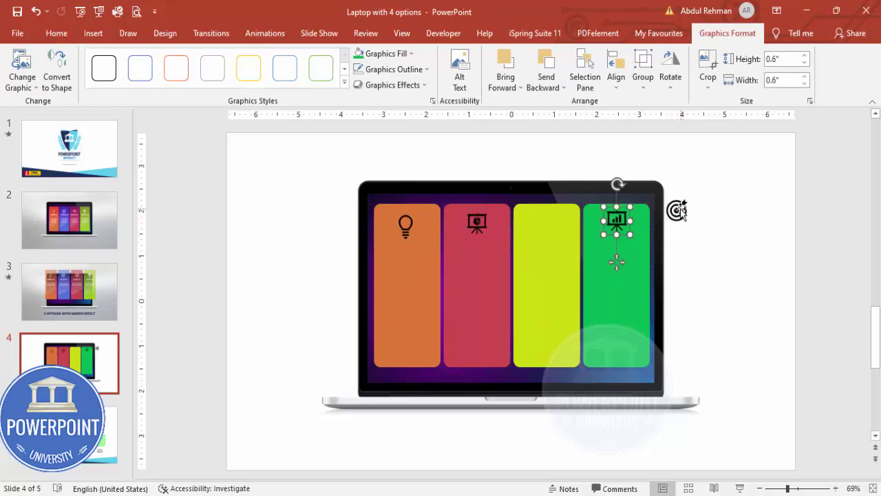
pyautogui.moveTo(680, 211); pyautogui.dragTo(554, 219)
# Step: Give the card icons a White graphics fill
pyautogui.click(401, 226)
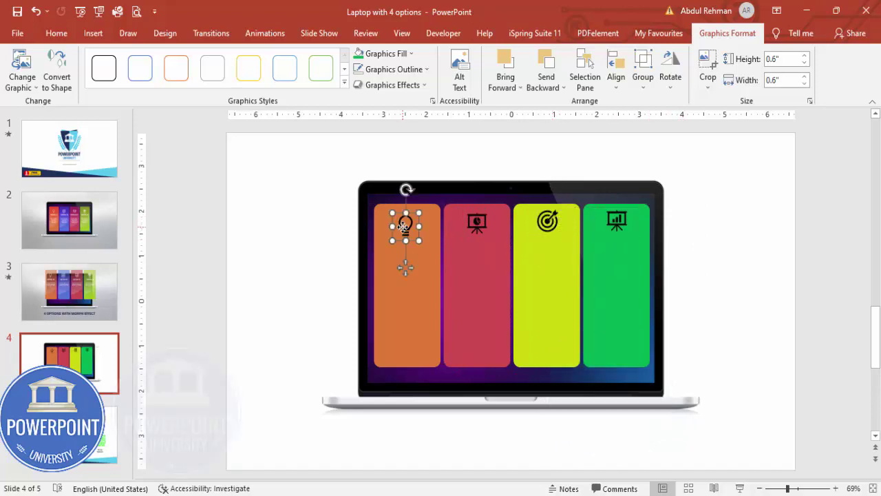
pyautogui.keyDown('shift'); pyautogui.click(475, 227); pyautogui.keyUp('shift')
pyautogui.keyDown('shift'); pyautogui.click(555, 231); pyautogui.keyUp('shift')
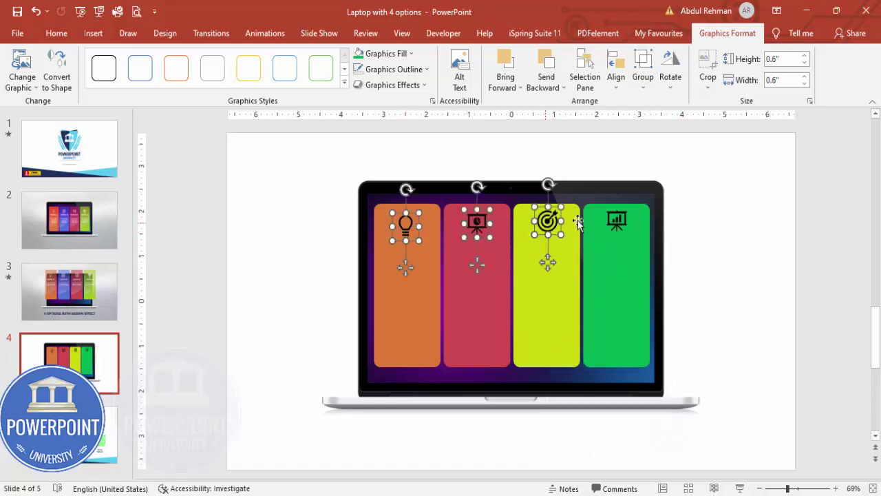
pyautogui.click(387, 54)
pyautogui.click(359, 84)
pyautogui.click(651, 181)
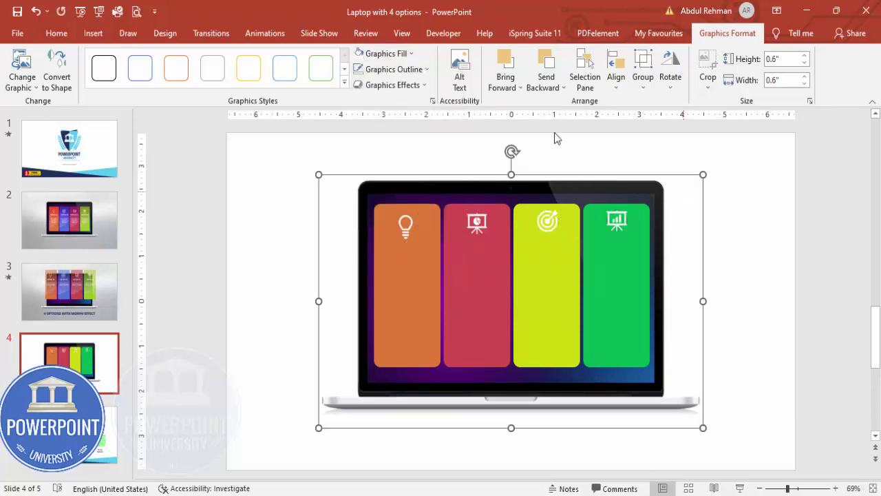
pyautogui.click(93, 33)
# Step: Add a centered 'TITLE' text box in Open Sans Extrabold at a smaller size
pyautogui.click(586, 68)
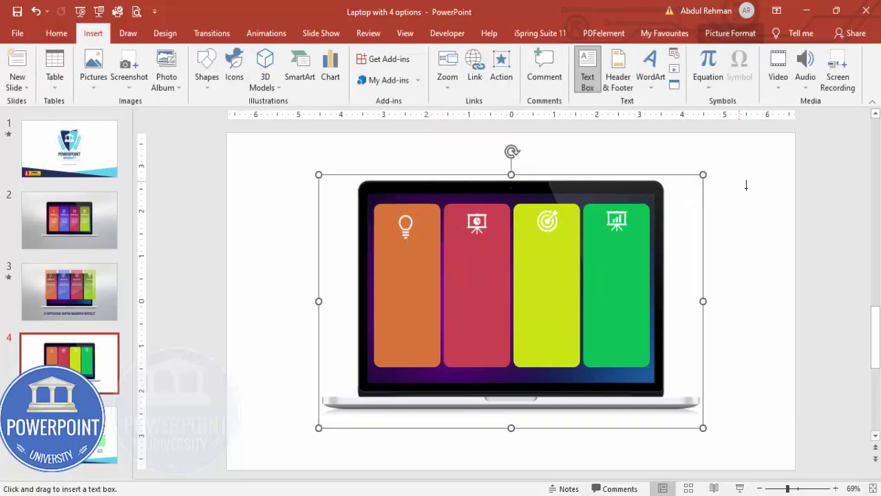
pyautogui.moveTo(751, 205); pyautogui.dragTo(789, 217)
pyautogui.write('TITLE')
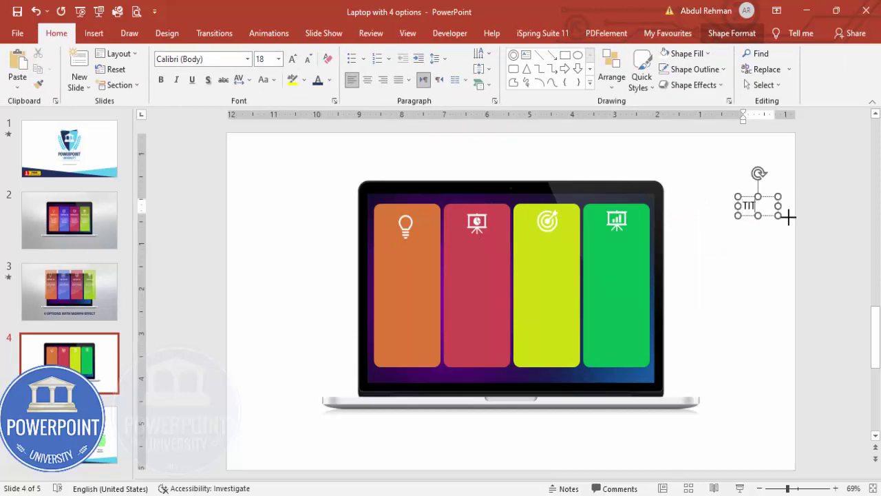
pyautogui.click(772, 199)
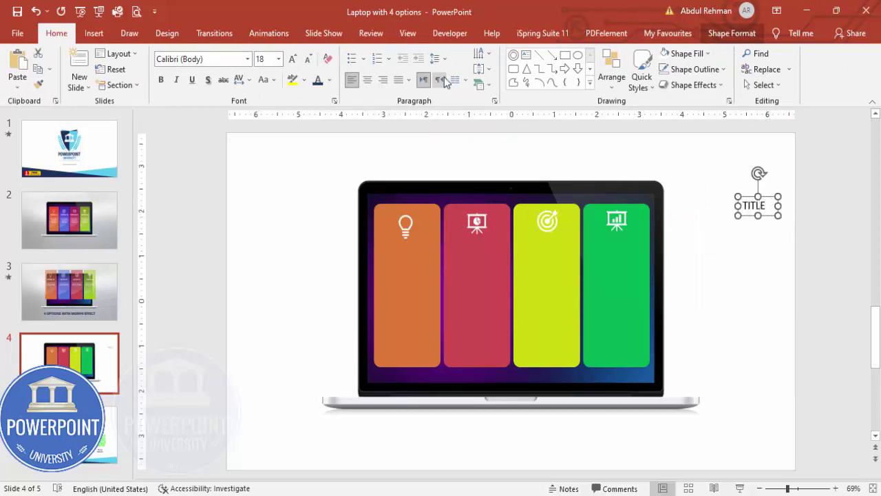
pyautogui.click(366, 80)
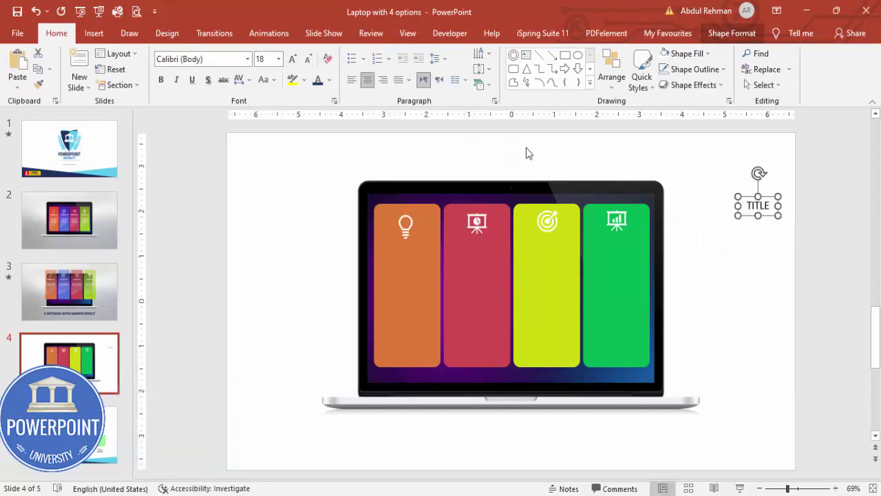
pyautogui.click(215, 66)
pyautogui.write('Open Sans Extrabold')
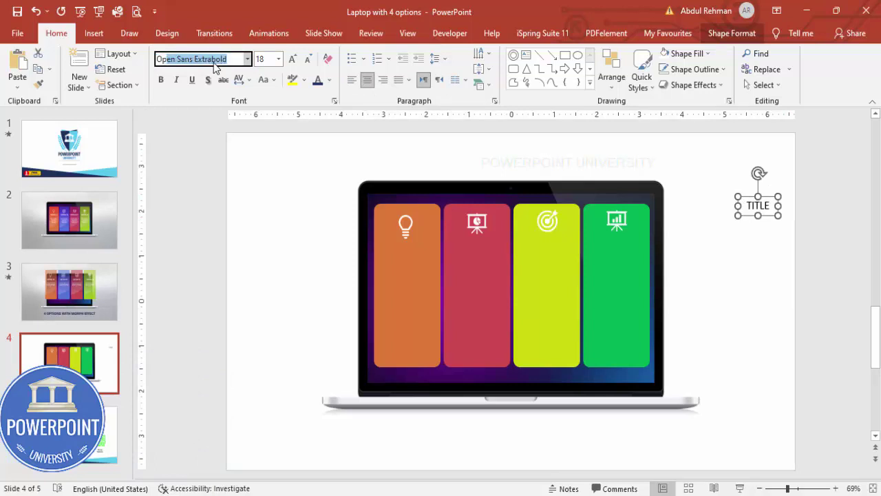
pyautogui.press('Return')
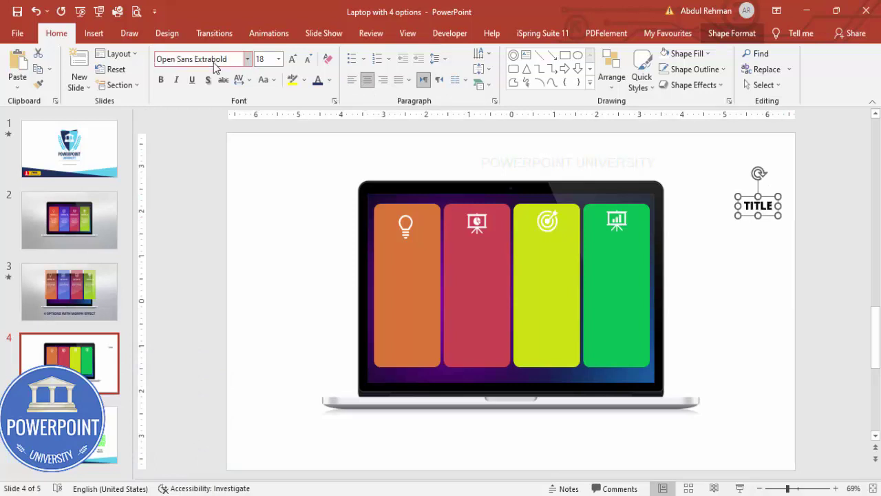
pyautogui.click(308, 58)
pyautogui.click(308, 59)
# Step: Move the white TITLE label under the orange card's icon and copy it onto the other cards
pyautogui.moveTo(769, 196); pyautogui.dragTo(417, 246)
pyautogui.click(330, 80)
pyautogui.click(317, 110)
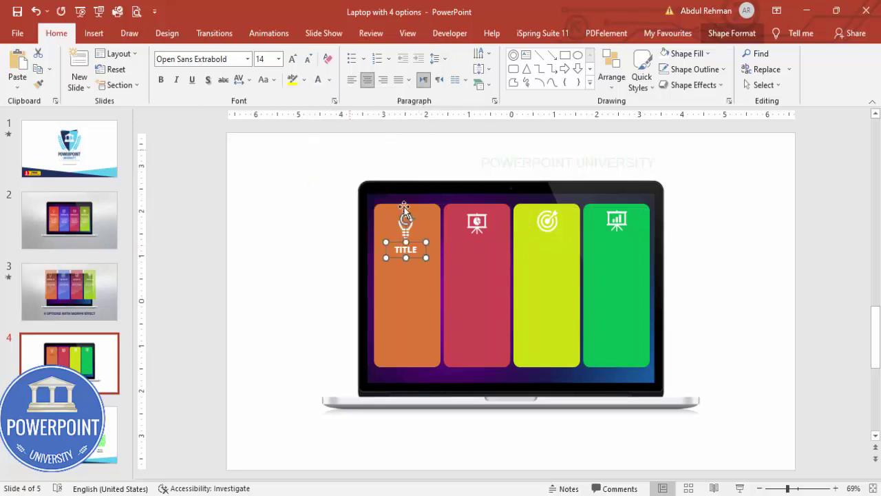
pyautogui.moveTo(418, 242); pyautogui.dragTo(554, 243)
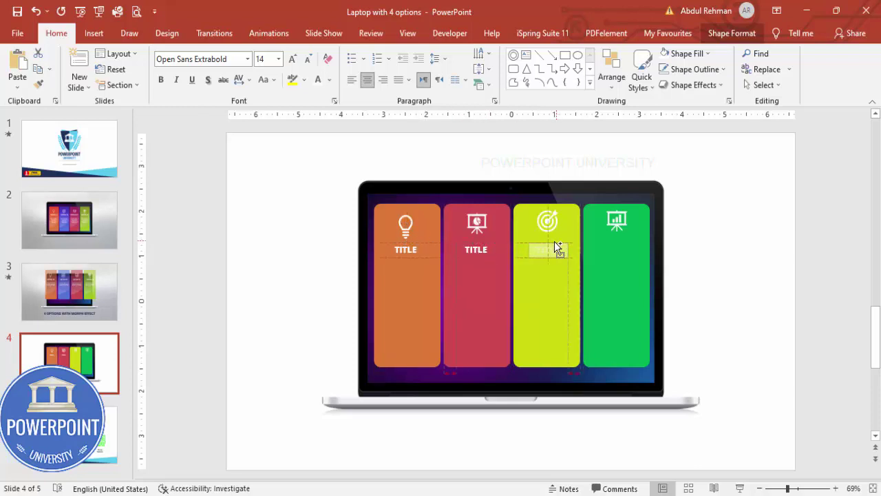
pyautogui.moveTo(623, 237); pyautogui.dragTo(624, 237)
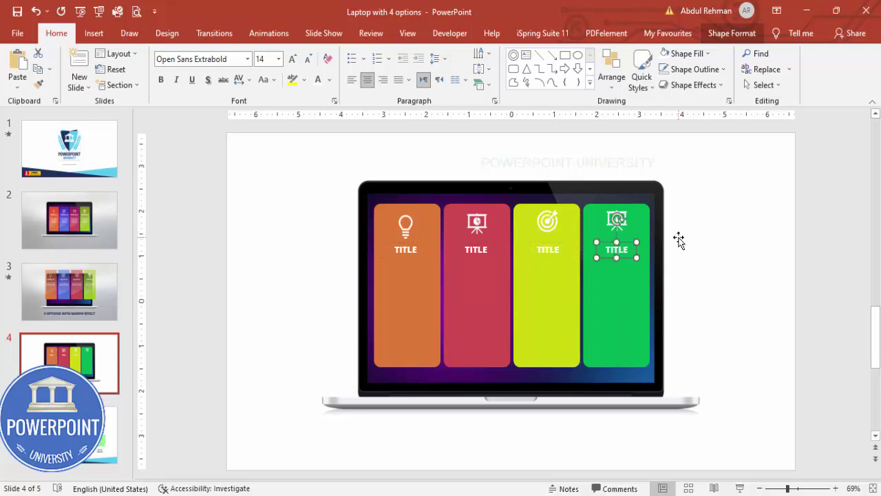
pyautogui.click(716, 245)
# Step: Add a text box reading 'Add detail text here' below the orange card's title
pyautogui.click(94, 34)
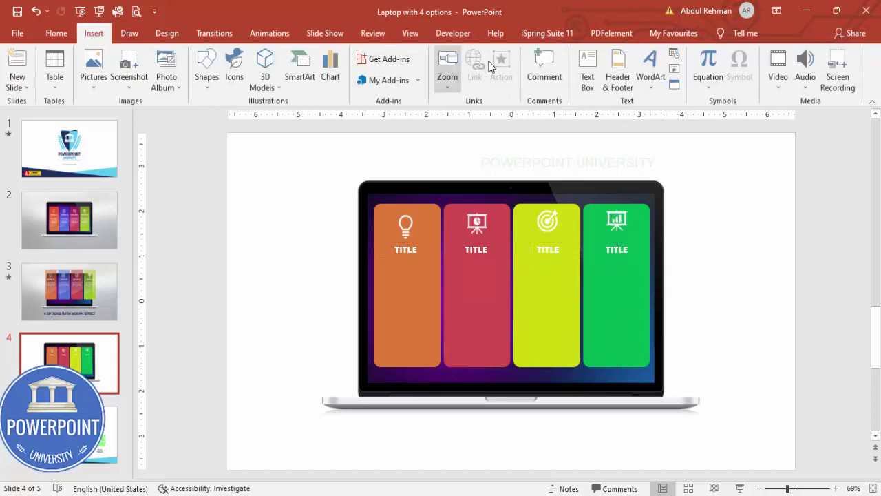
pyautogui.click(587, 72)
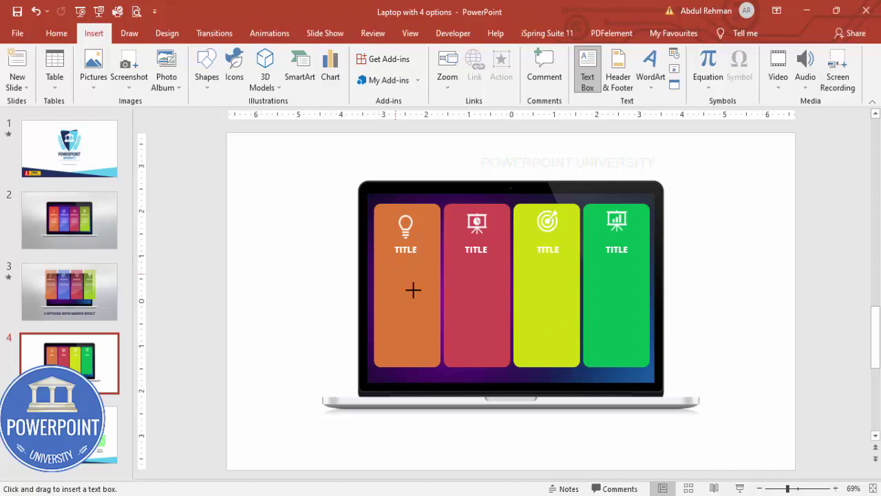
pyautogui.moveTo(393, 270); pyautogui.dragTo(433, 279)
pyautogui.write('Add de')
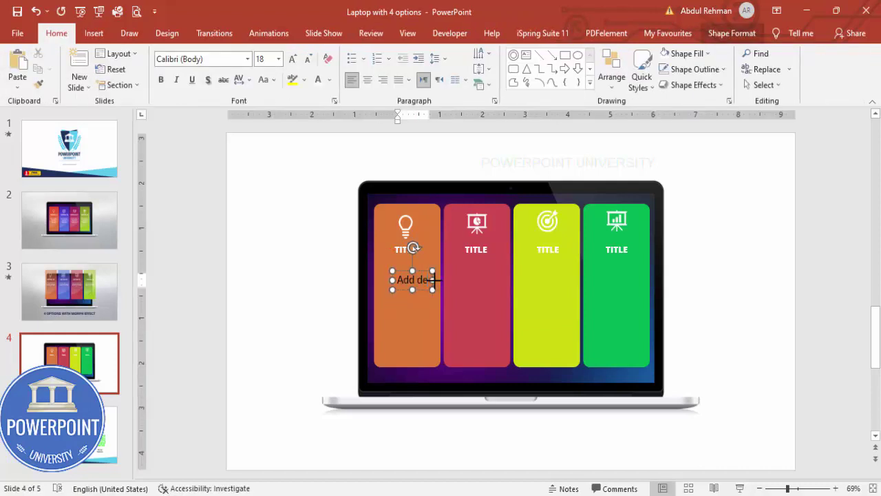
pyautogui.write('tail text')
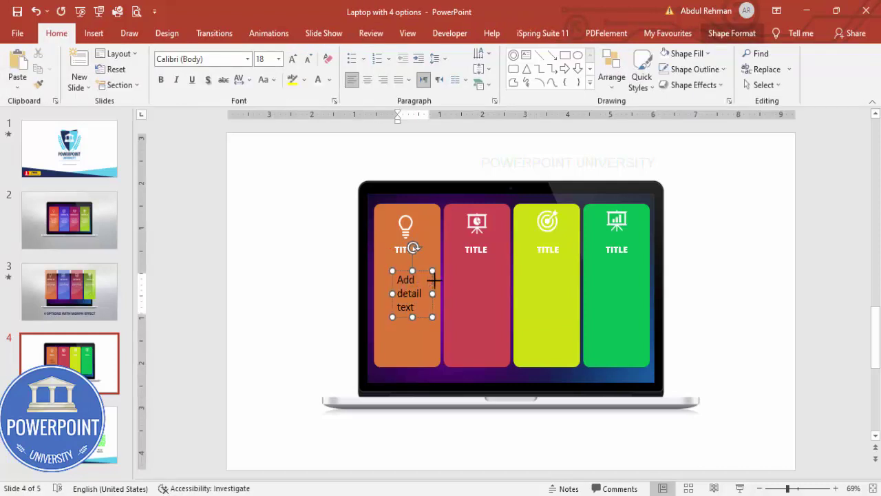
pyautogui.write(' here')
pyautogui.click(424, 274)
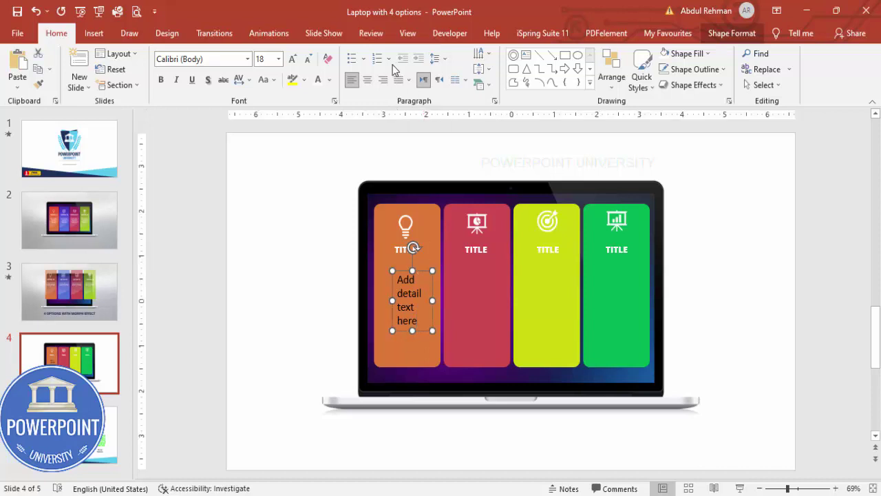
# Step: Make the detail text centred, white, Open Sans at size 11, and copy it to the other cards
pyautogui.click(368, 80)
pyautogui.click(317, 80)
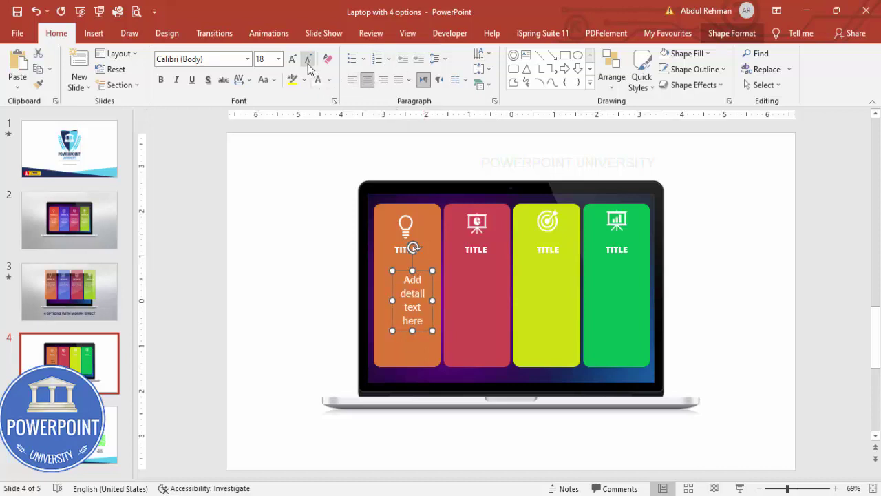
pyautogui.click(225, 63)
pyautogui.write('Open Sans Extrabold')
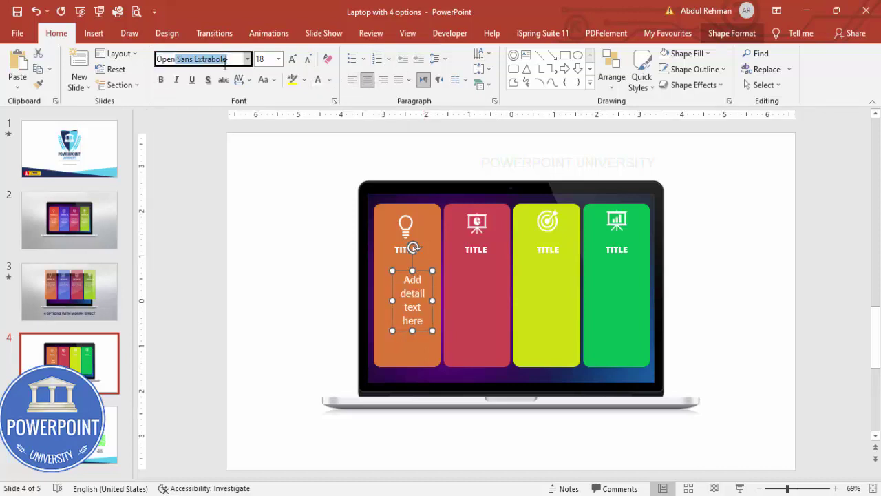
pyautogui.click(230, 60)
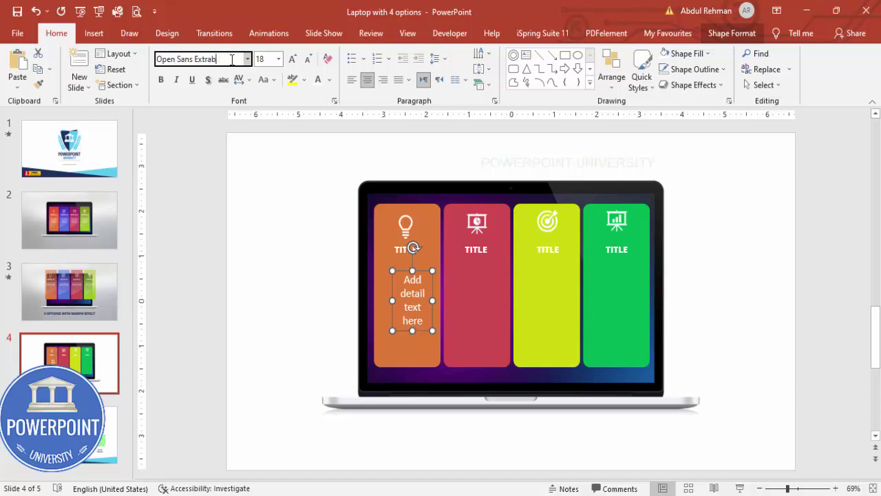
pyautogui.press('Return')
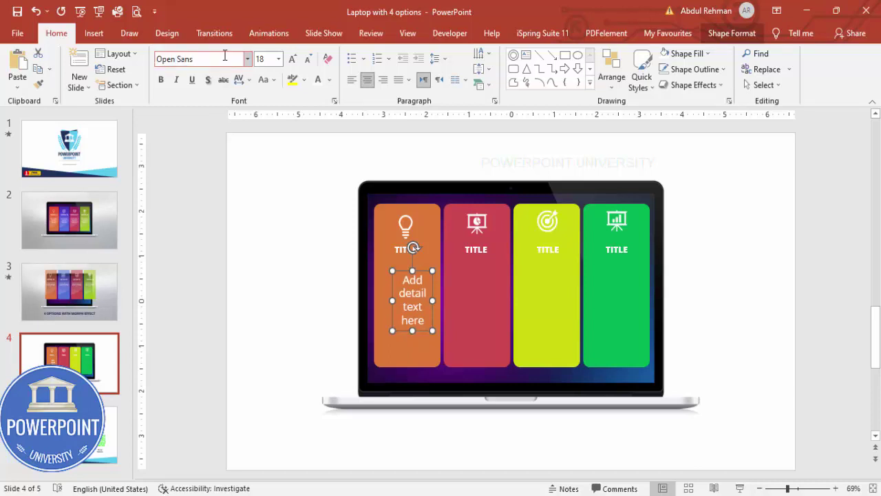
pyautogui.click(308, 59)
pyautogui.click(308, 58)
pyautogui.click(308, 59)
pyautogui.click(308, 58)
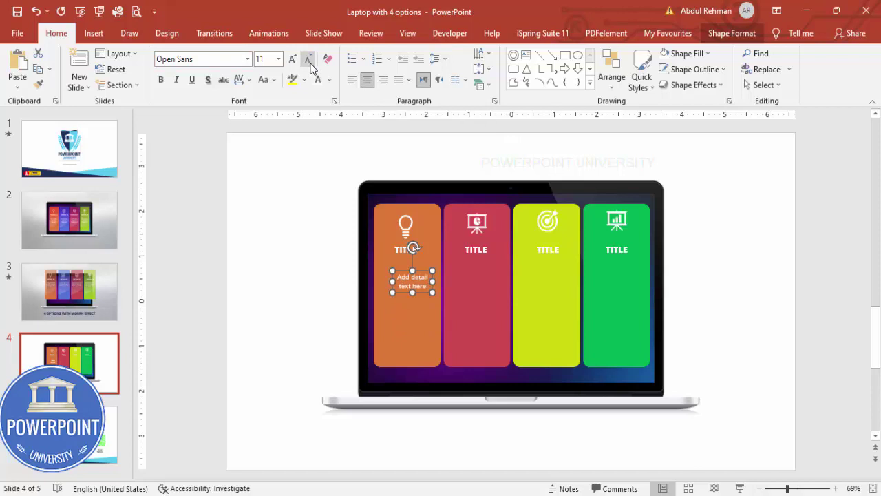
pyautogui.moveTo(421, 274); pyautogui.dragTo(630, 268)
# Step: Group the objects on the orange, red, yellow and green cards into one group per card
pyautogui.click(712, 276)
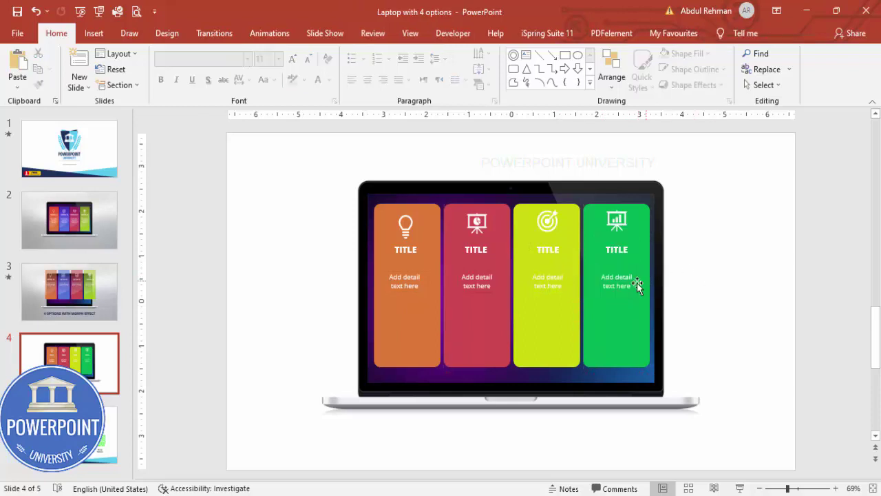
pyautogui.moveTo(315, 162); pyautogui.dragTo(445, 403)
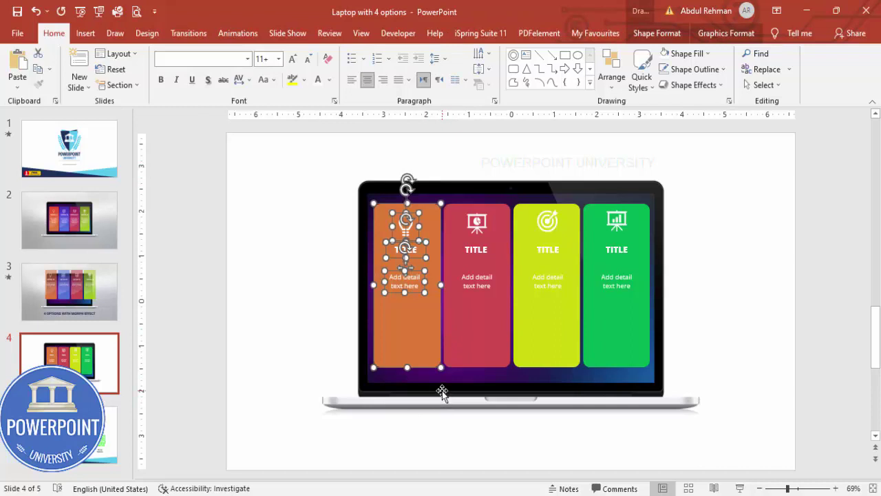
pyautogui.hotkey('ctrl', 'g')
pyautogui.moveTo(425, 145); pyautogui.dragTo(521, 407)
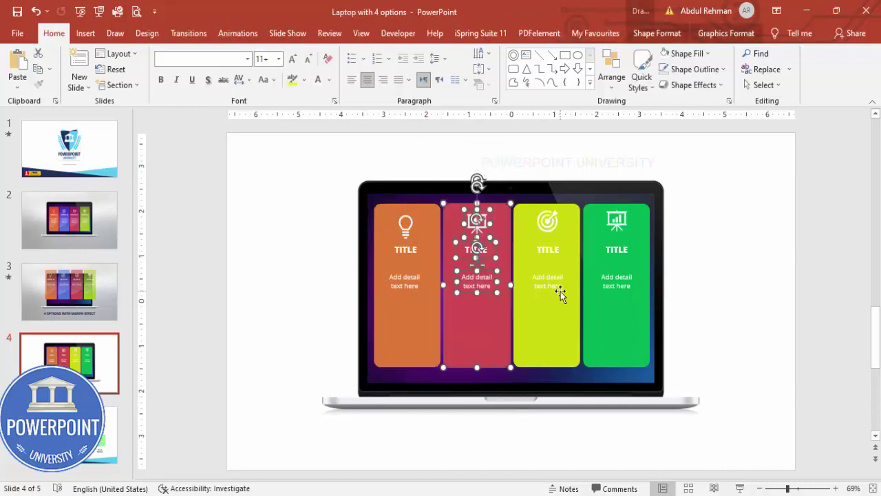
pyautogui.hotkey('ctrl', 'g')
pyautogui.moveTo(495, 147); pyautogui.dragTo(591, 413)
pyautogui.hotkey('ctrl', 'g')
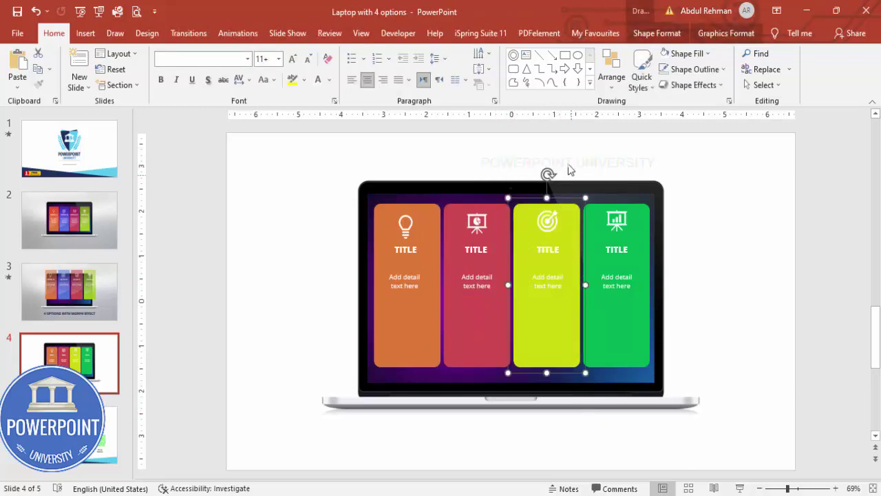
pyautogui.moveTo(563, 152); pyautogui.dragTo(684, 398)
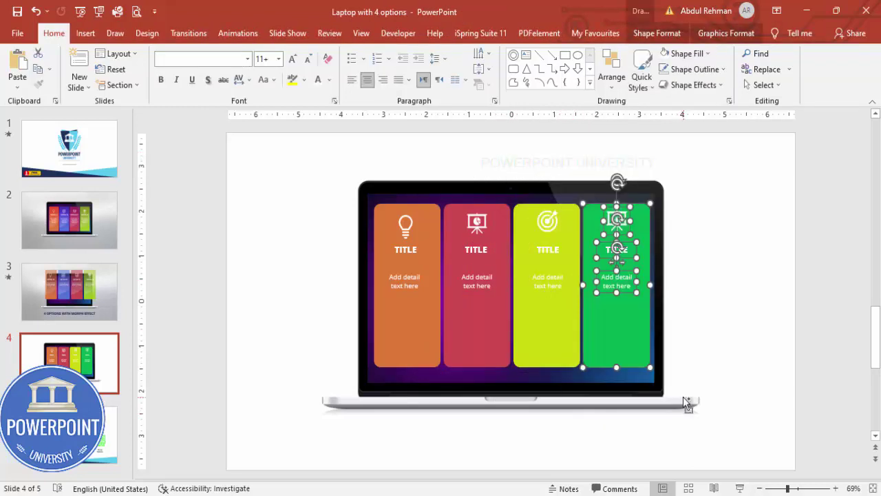
pyautogui.hotkey('ctrl', 'g')
pyautogui.click(716, 347)
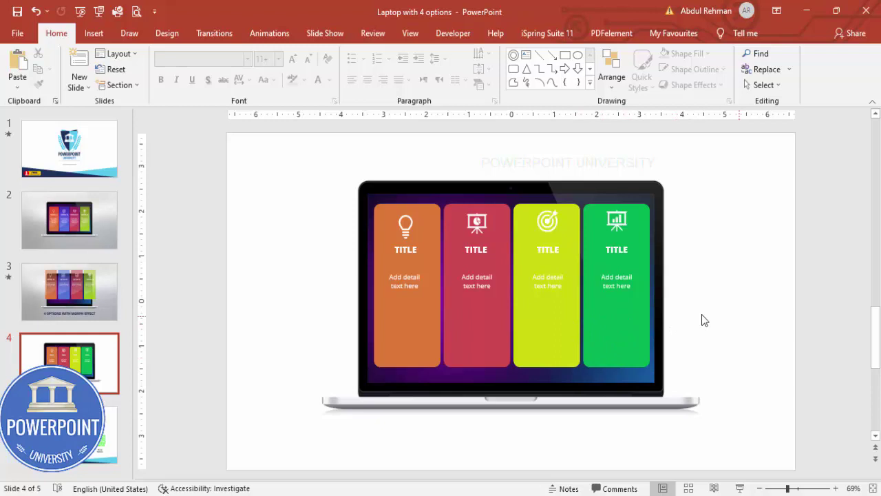
# Step: Duplicate slide 4 and enlarge all four cards together on the new slide
pyautogui.rightClick(109, 371)
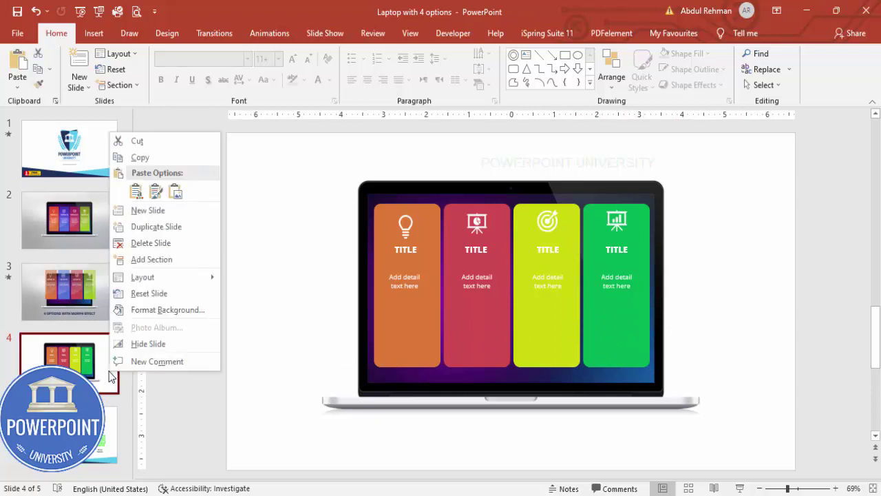
pyautogui.click(169, 226)
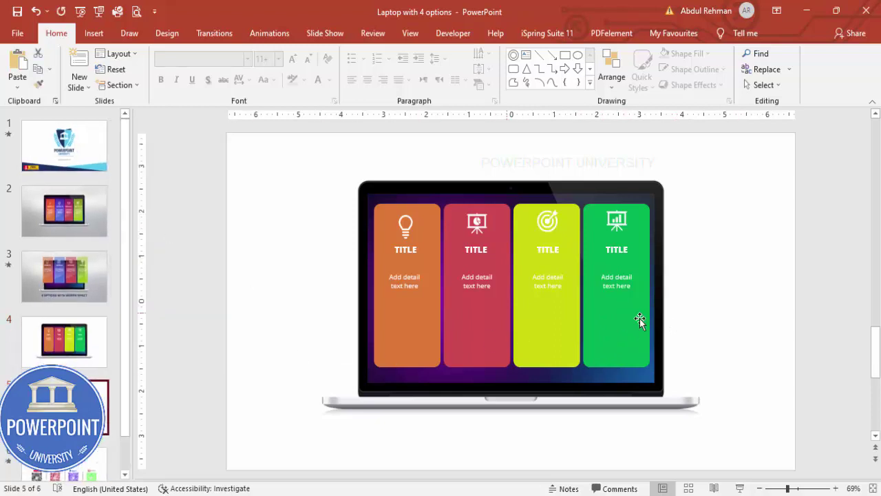
pyautogui.click(612, 317)
pyautogui.click(615, 315)
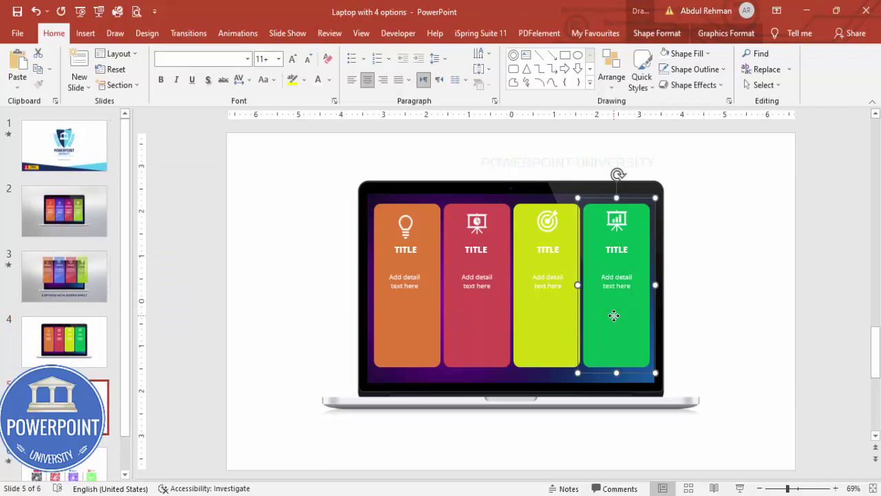
pyautogui.keyDown('shift'); pyautogui.click(533, 310); pyautogui.keyUp('shift')
pyautogui.keyDown('shift'); pyautogui.click(494, 318); pyautogui.keyUp('shift')
pyautogui.keyDown('shift'); pyautogui.click(403, 319); pyautogui.keyUp('shift')
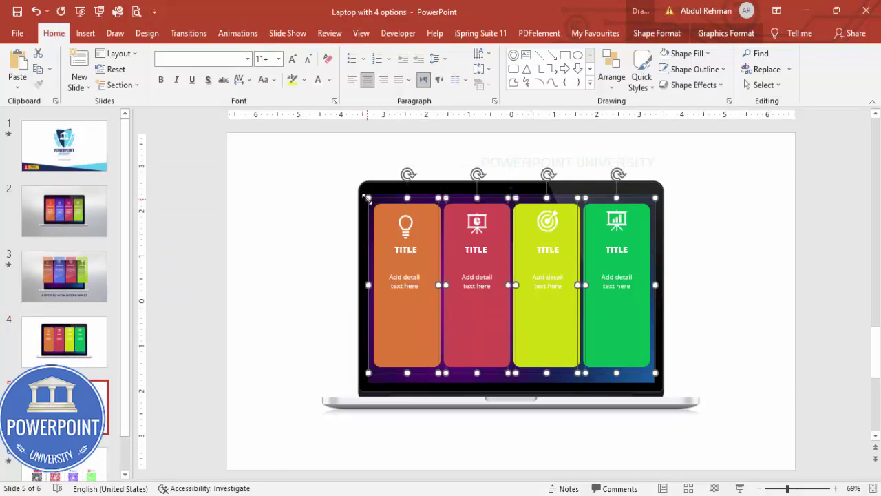
pyautogui.moveTo(367, 198); pyautogui.dragTo(360, 195)
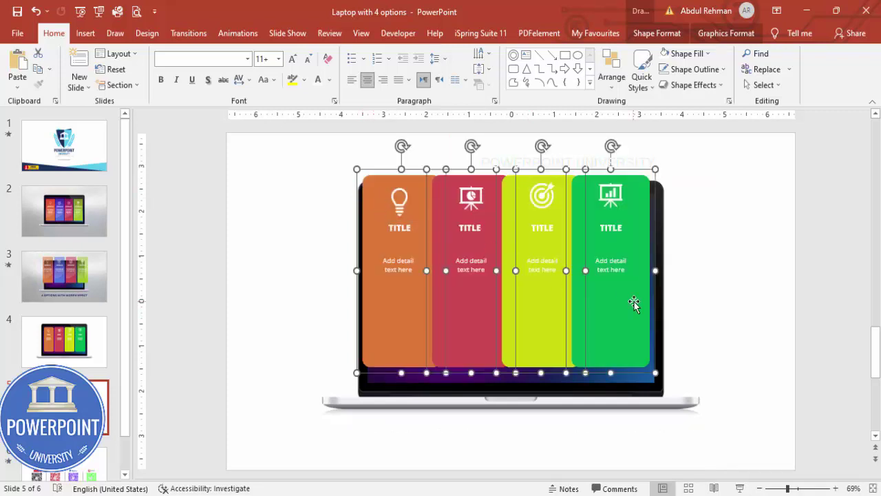
pyautogui.click(699, 298)
# Step: Reposition the green, yellow, red and orange cards so they rise evenly above the laptop screen
pyautogui.moveTo(626, 314); pyautogui.dragTo(643, 301)
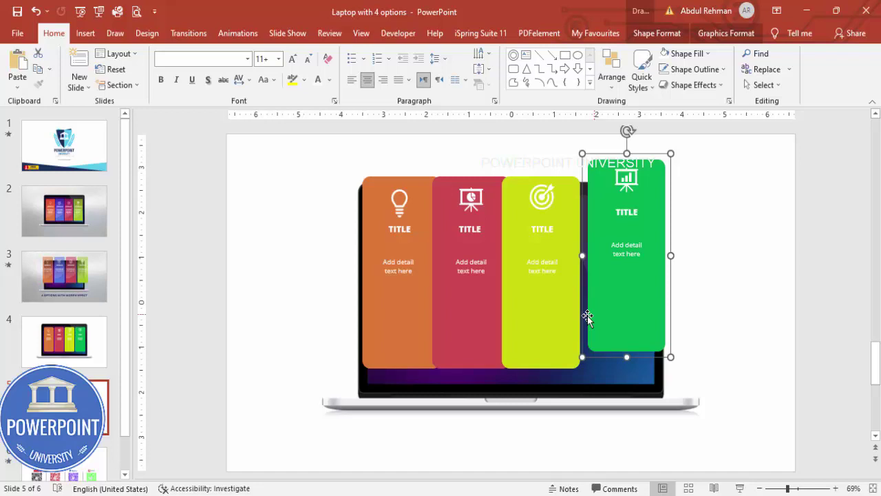
pyautogui.moveTo(558, 310); pyautogui.dragTo(563, 304)
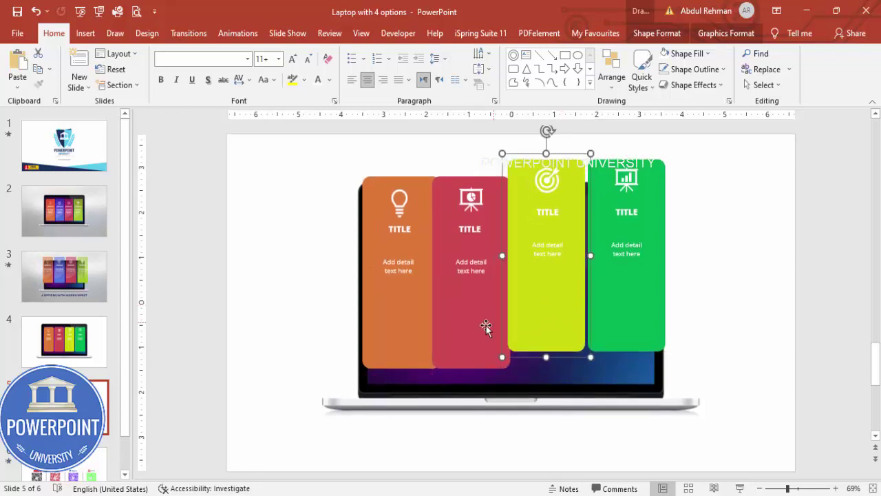
pyautogui.moveTo(486, 328); pyautogui.dragTo(478, 309)
pyautogui.moveTo(415, 346); pyautogui.dragTo(362, 333)
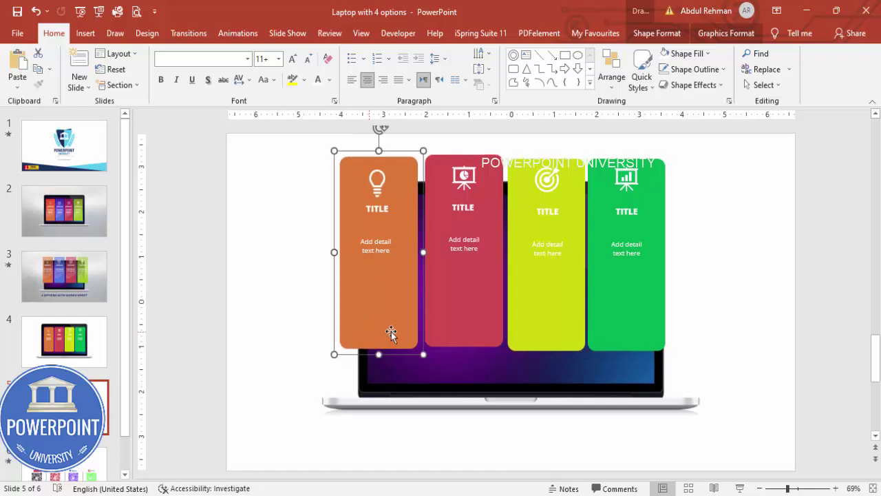
pyautogui.moveTo(470, 334); pyautogui.dragTo(467, 335)
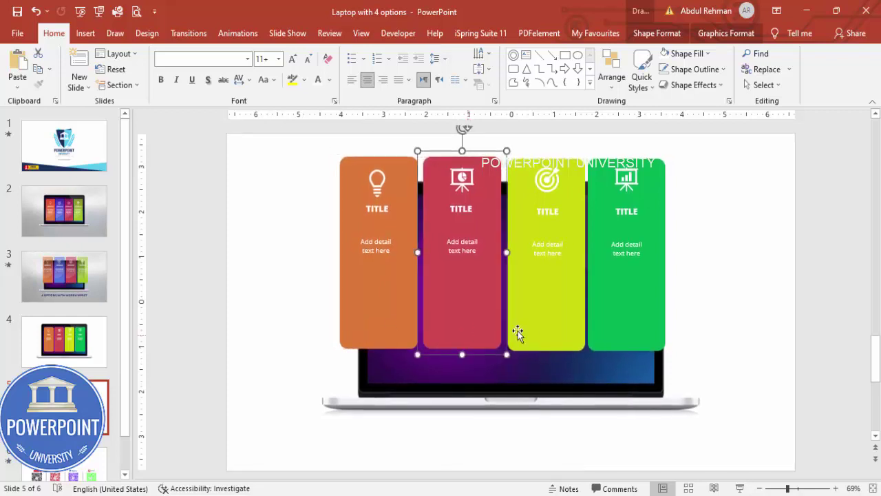
pyautogui.moveTo(535, 328); pyautogui.dragTo(533, 329)
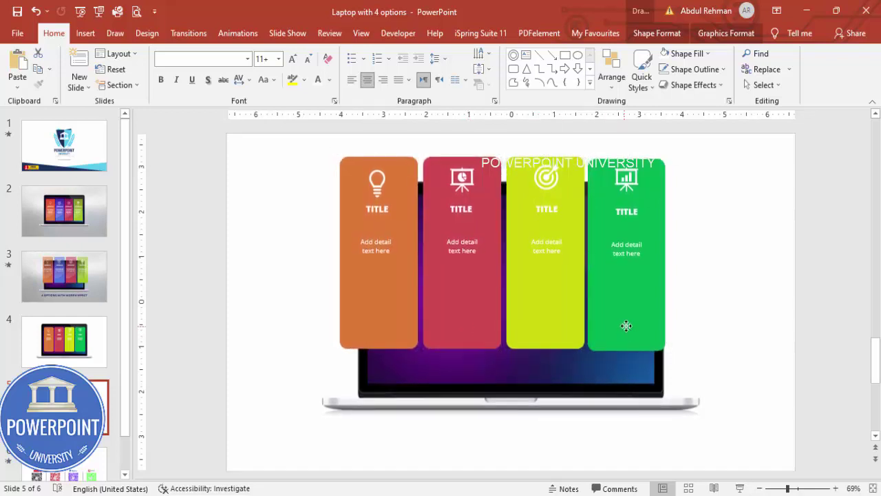
pyautogui.moveTo(625, 324)
pyautogui.mouseDown()
pyautogui.moveTo(624, 317)
pyautogui.moveTo(628, 328)
pyautogui.mouseUp()
# Step: Set fill transparency to 20% on the green and yellow cards via Format Graphic
pyautogui.rightClick(628, 325)
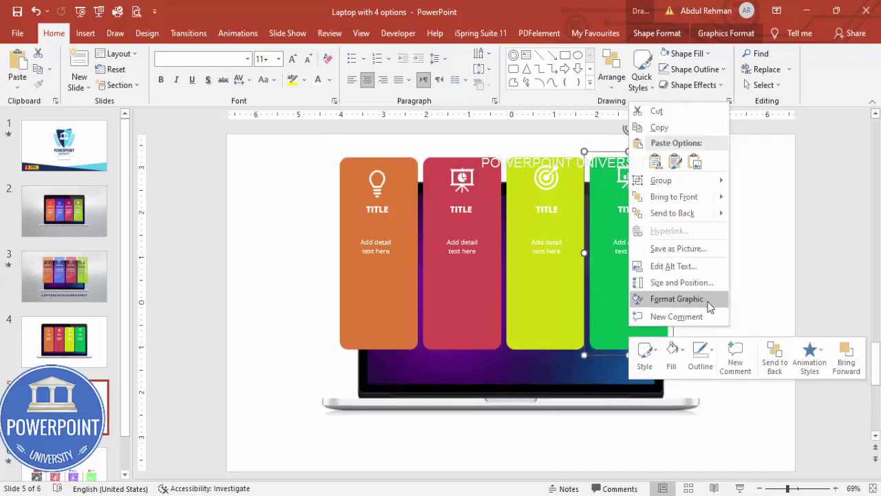
pyautogui.click(703, 301)
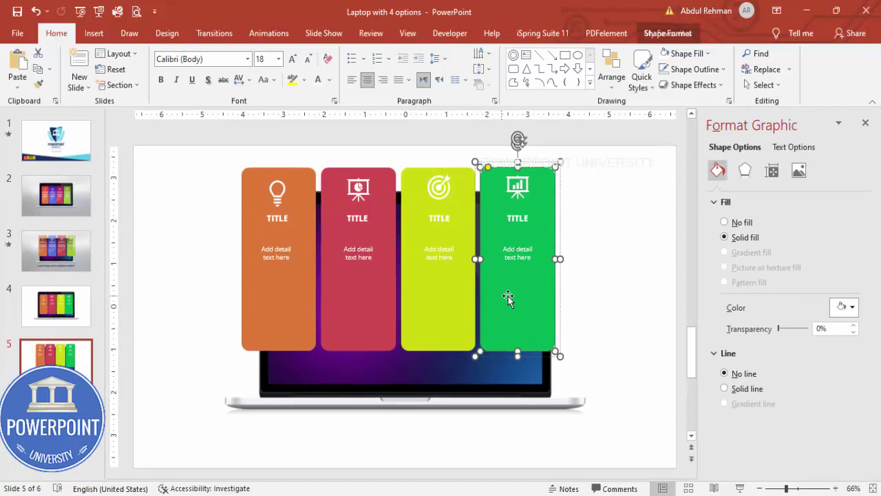
pyautogui.click(822, 342)
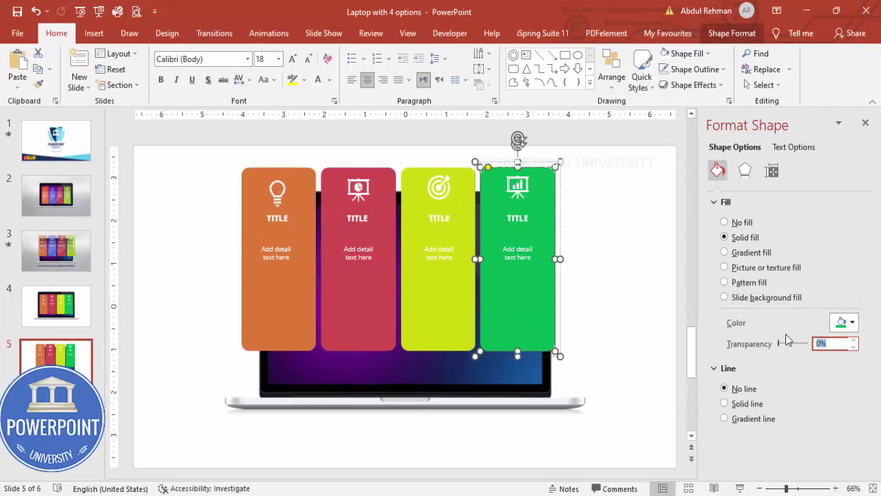
pyautogui.write('20')
pyautogui.click(430, 321)
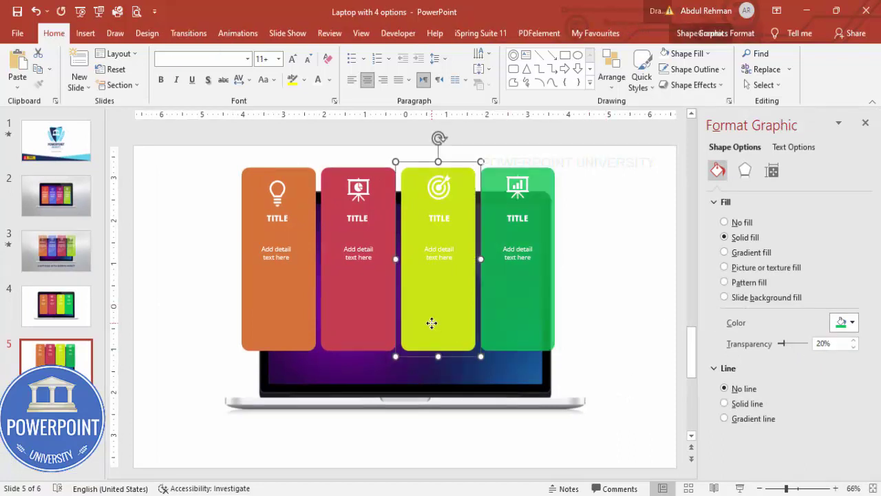
pyautogui.click(450, 321)
pyautogui.click(823, 342)
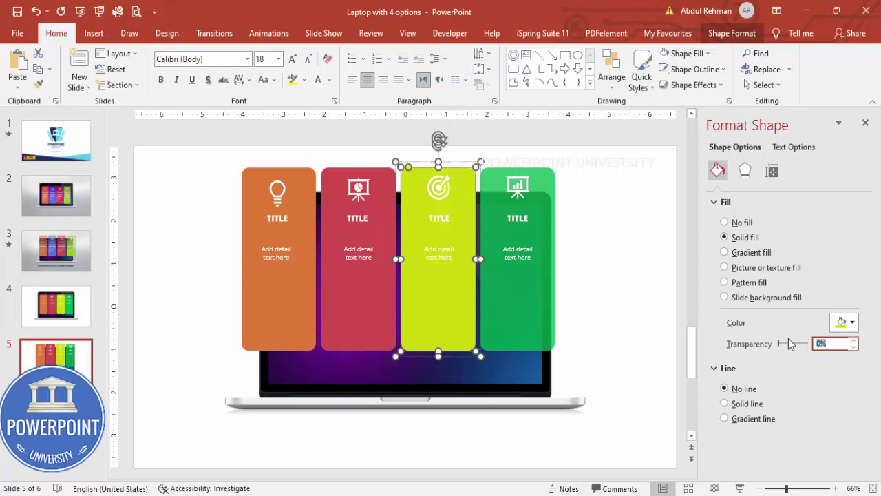
pyautogui.write('20')
# Step: Set fill transparency to 20% on the red and orange cards
pyautogui.click(364, 301)
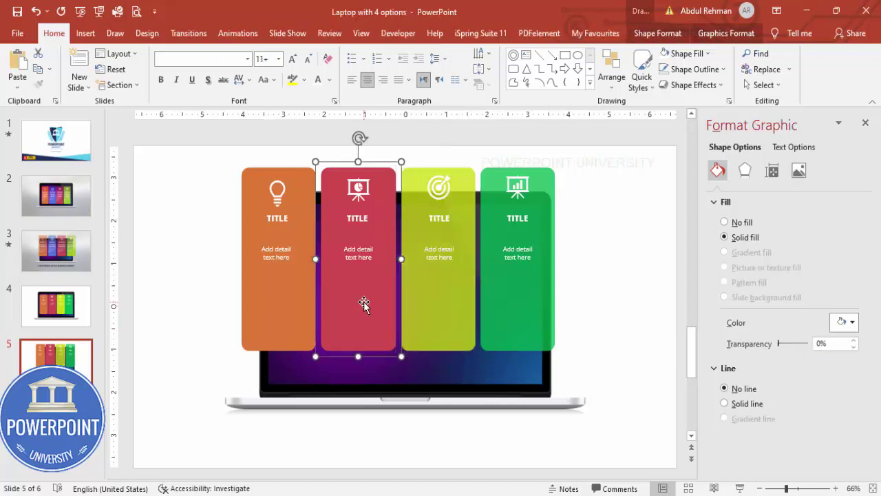
pyautogui.click(363, 302)
pyautogui.click(823, 344)
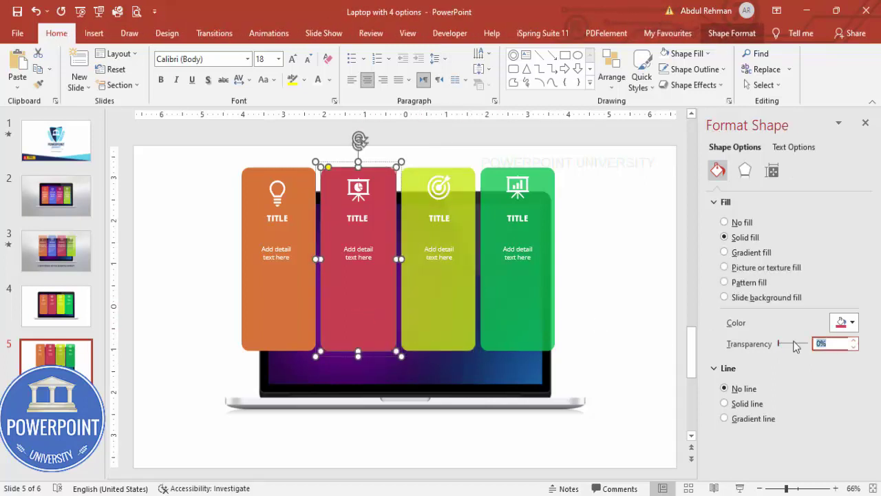
pyautogui.write('20')
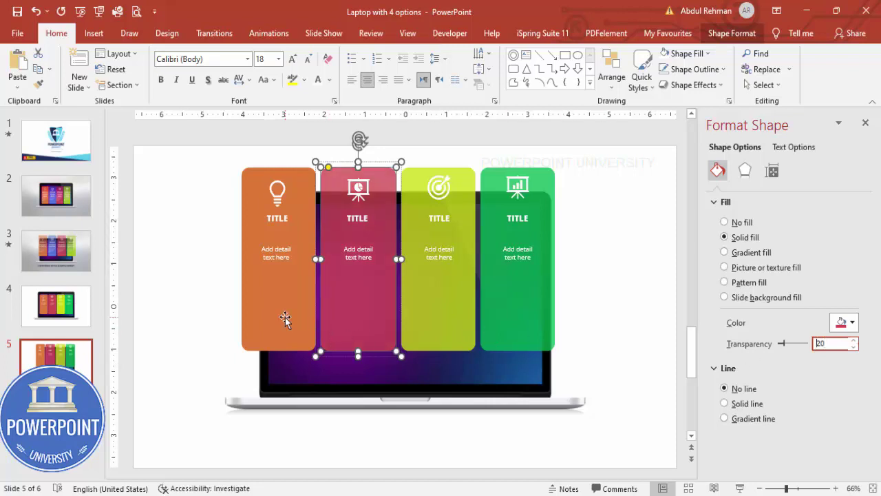
pyautogui.click(291, 296)
pyautogui.click(832, 343)
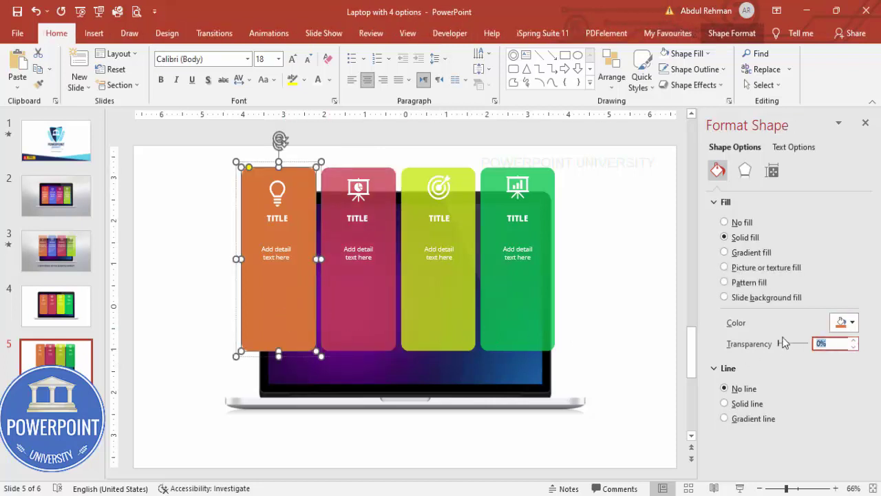
pyautogui.write('20')
# Step: Nudge the green card slightly right and select all four cards together
pyautogui.click(571, 256)
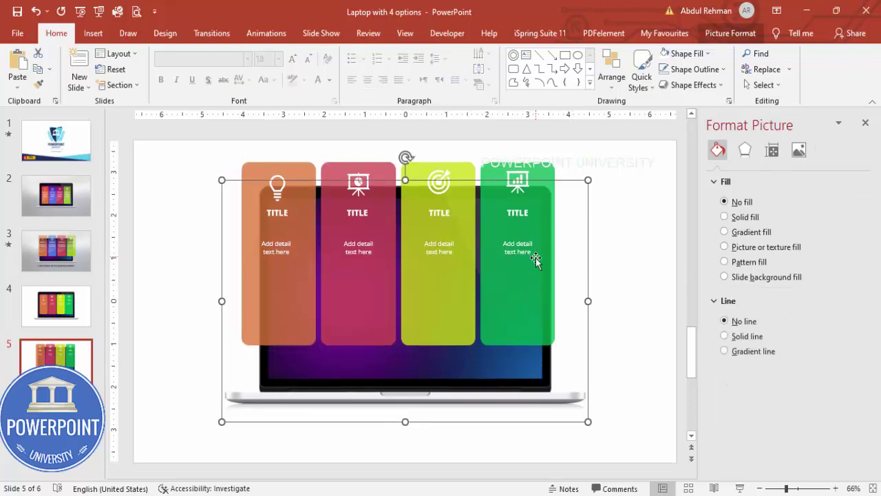
pyautogui.click(613, 255)
pyautogui.click(545, 168)
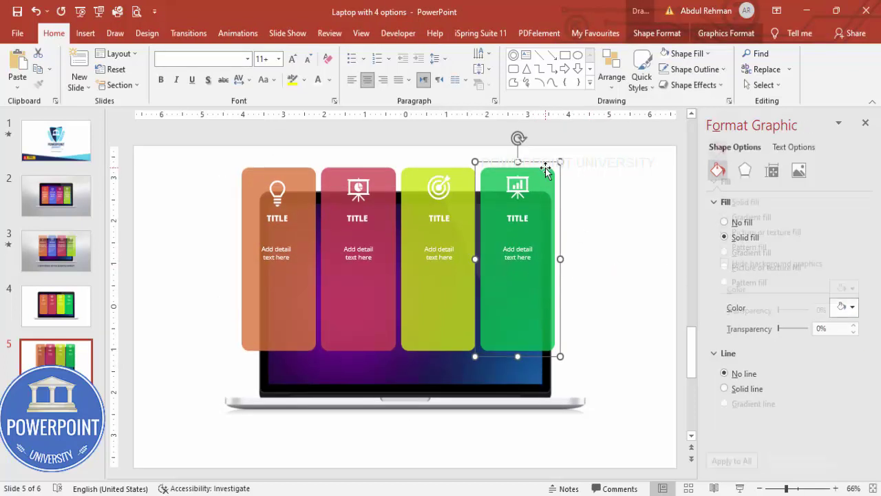
pyautogui.press('Right')
pyautogui.press('Right')
pyautogui.press('Right')
pyautogui.press('Right')
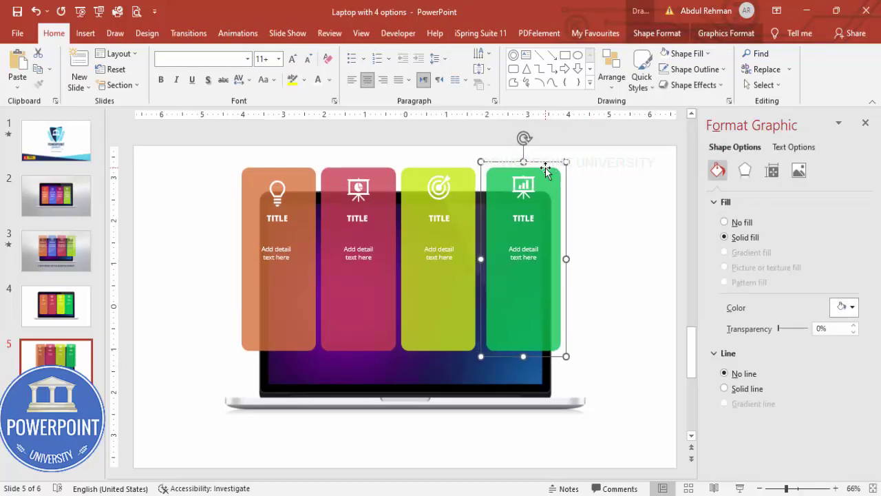
pyautogui.keyDown('shift'); pyautogui.click(435, 256); pyautogui.keyUp('shift')
pyautogui.keyDown('shift'); pyautogui.click(357, 302); pyautogui.keyUp('shift')
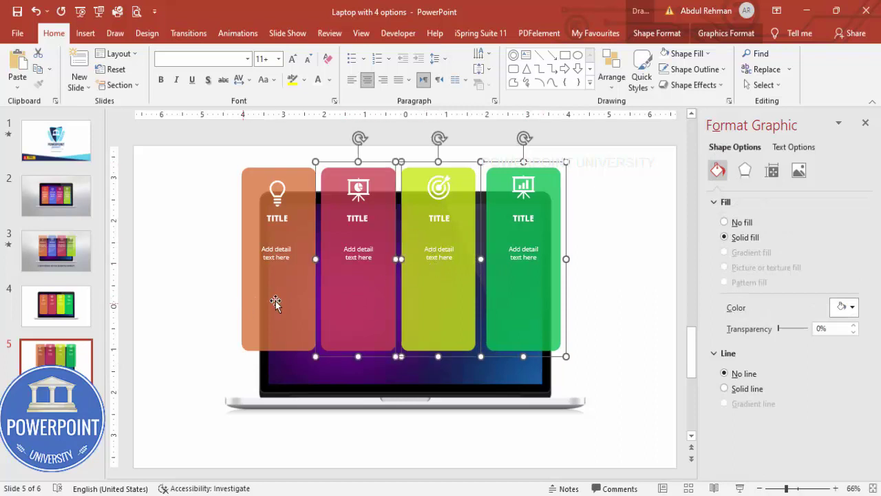
pyautogui.keyDown('shift'); pyautogui.click(276, 301); pyautogui.keyUp('shift')
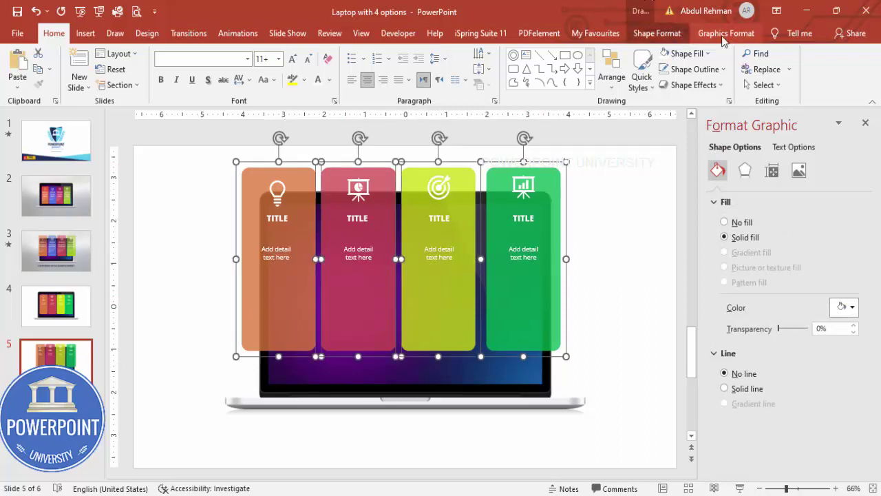
# Step: Distribute the four selected cards horizontally so they are evenly spaced
pyautogui.click(671, 33)
pyautogui.click(730, 53)
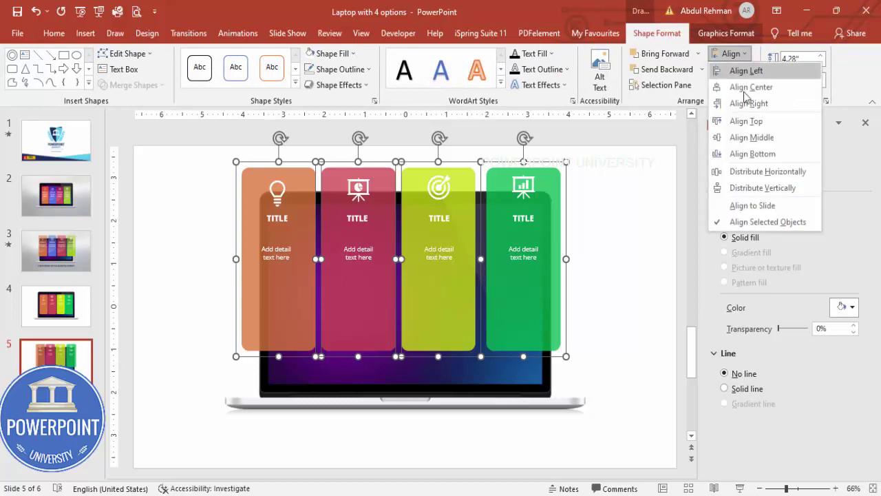
pyautogui.click(764, 172)
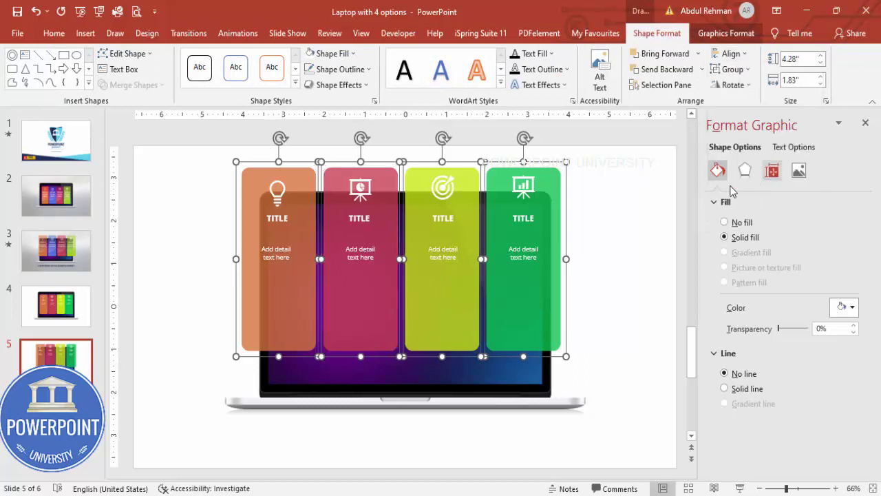
pyautogui.click(640, 238)
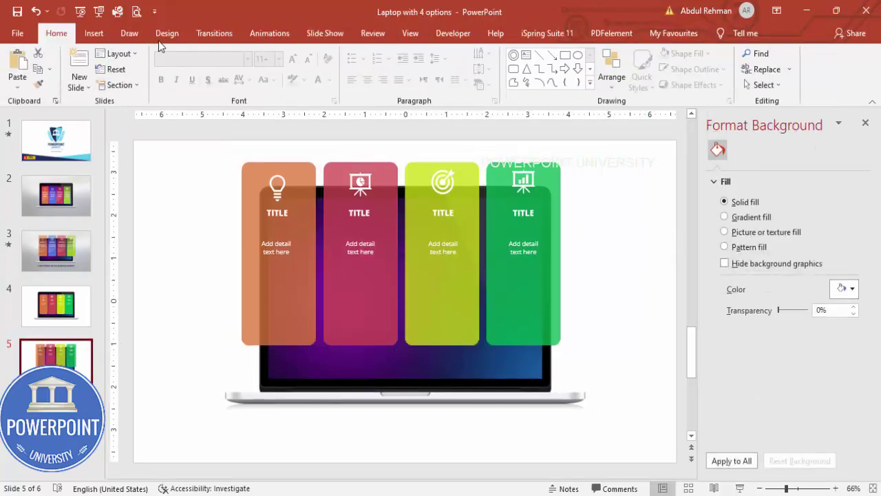
# Step: Apply the Morph transition to slide 5, then return to slide 4
pyautogui.click(221, 36)
pyautogui.click(123, 74)
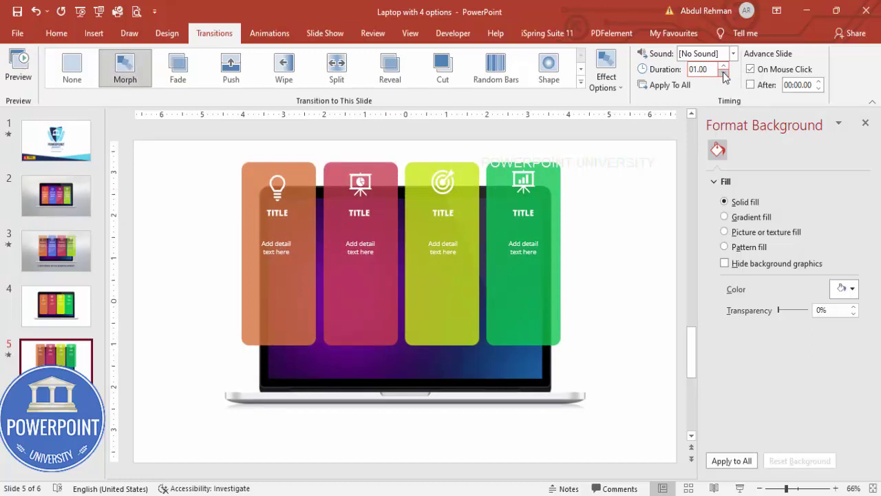
pyautogui.click(72, 302)
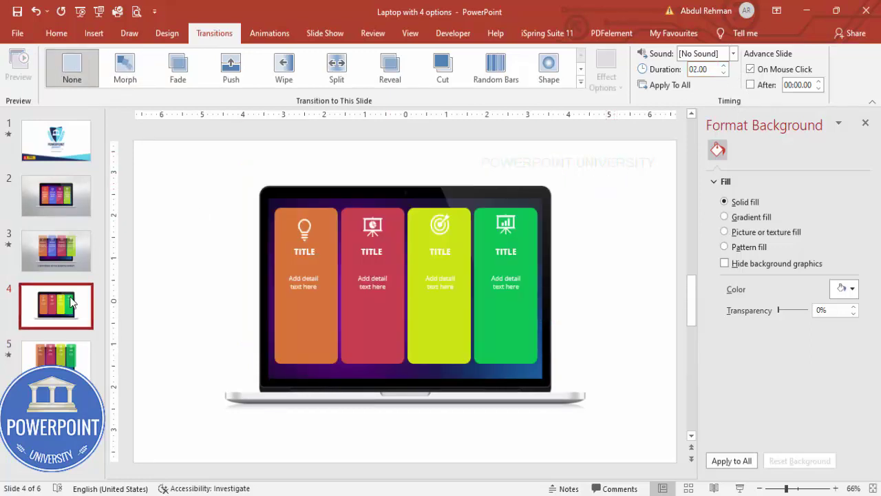
pyautogui.hotkey('shift', 'F5')
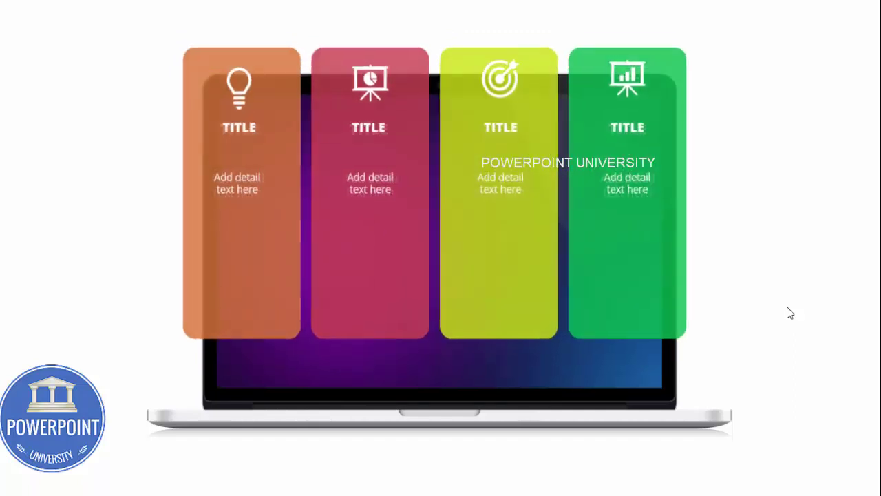
pyautogui.press('Escape')
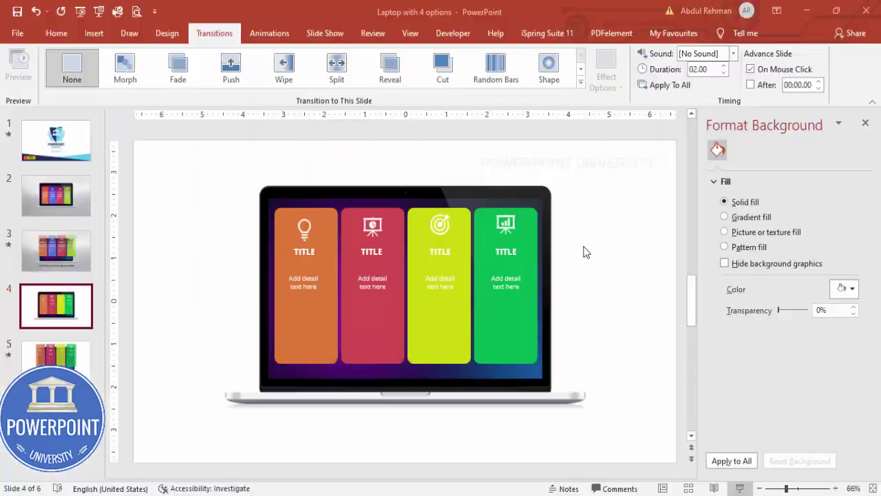